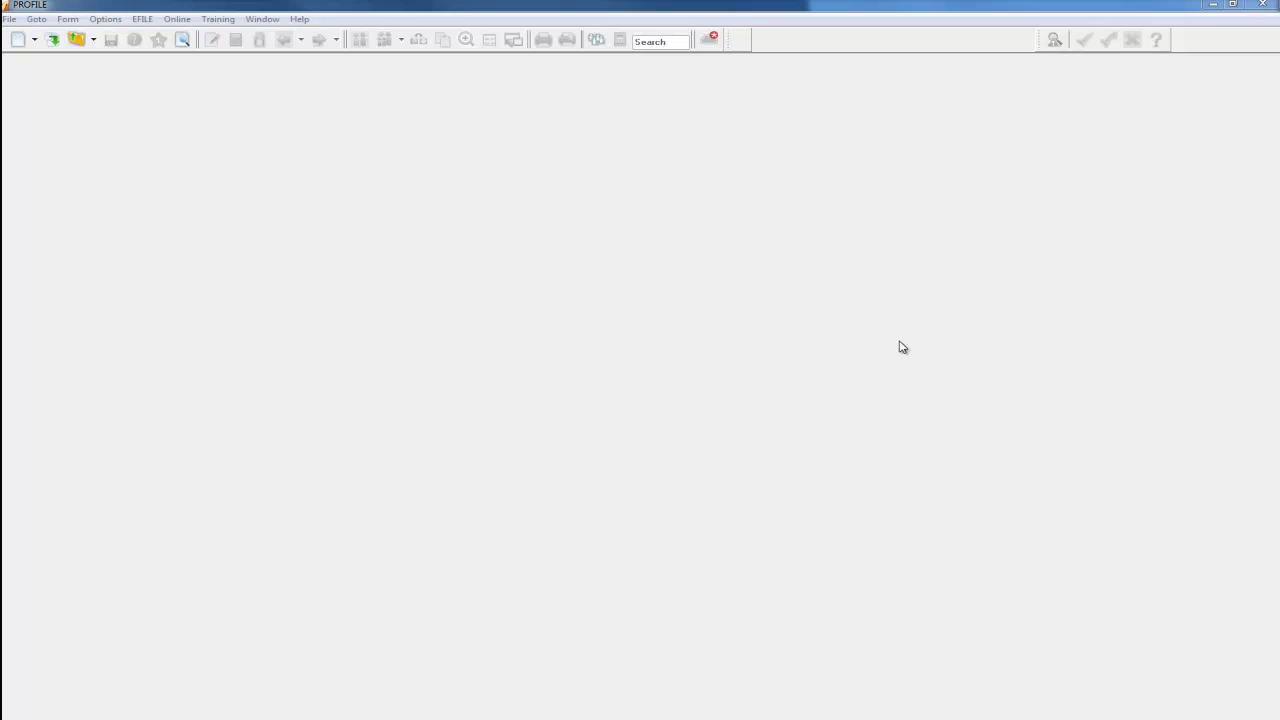
click(124, 22)
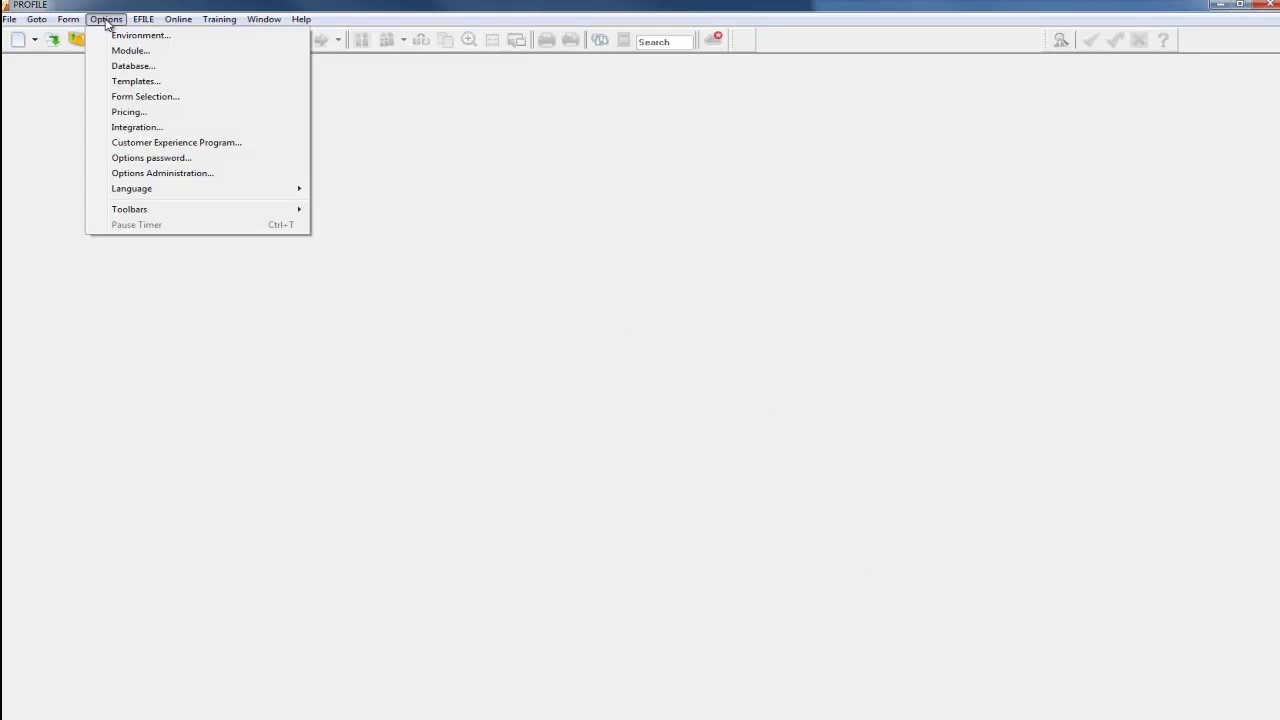
click(298, 236)
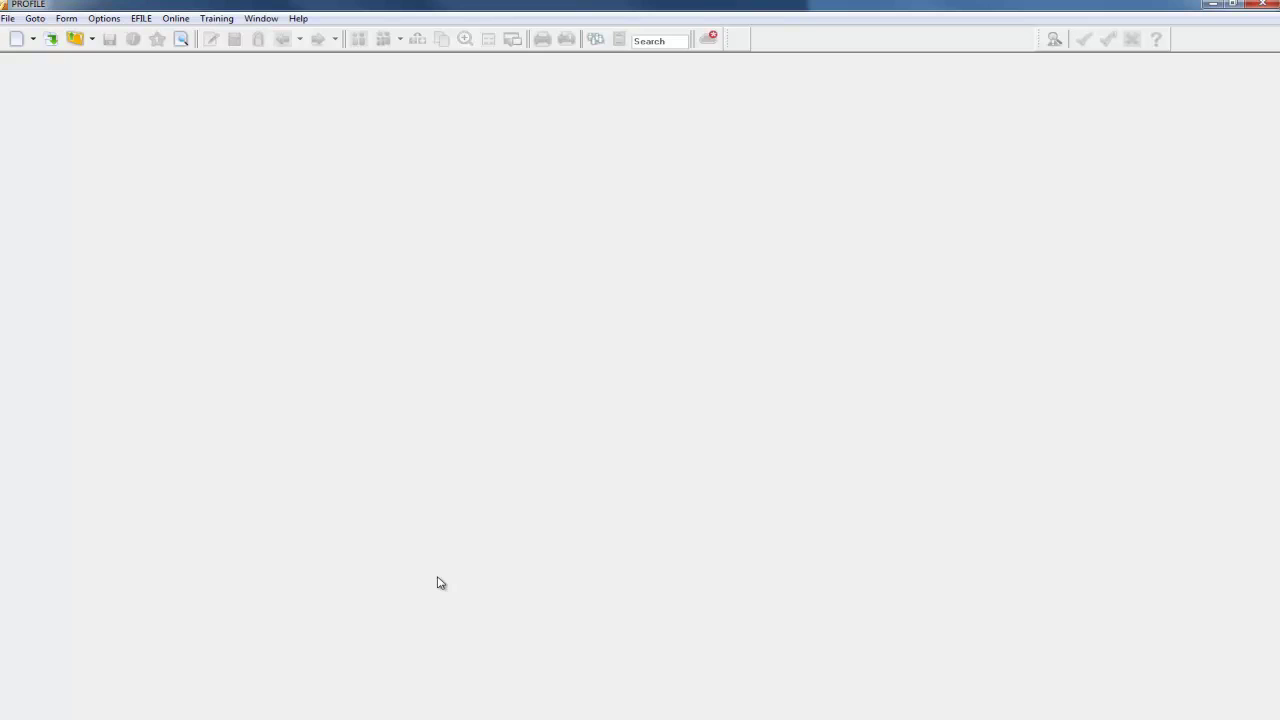
Step: Enable carrying forward preparer initials in the 2014 T1/TP1 module options
click(107, 20)
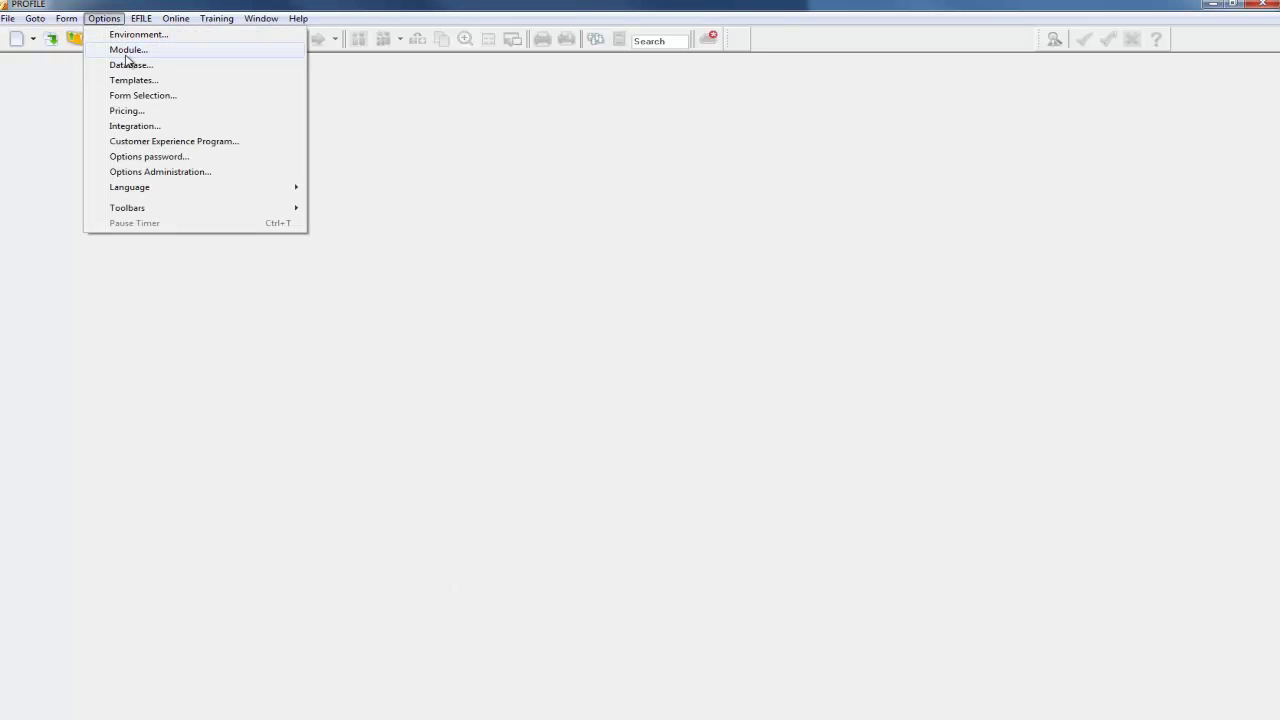
click(128, 52)
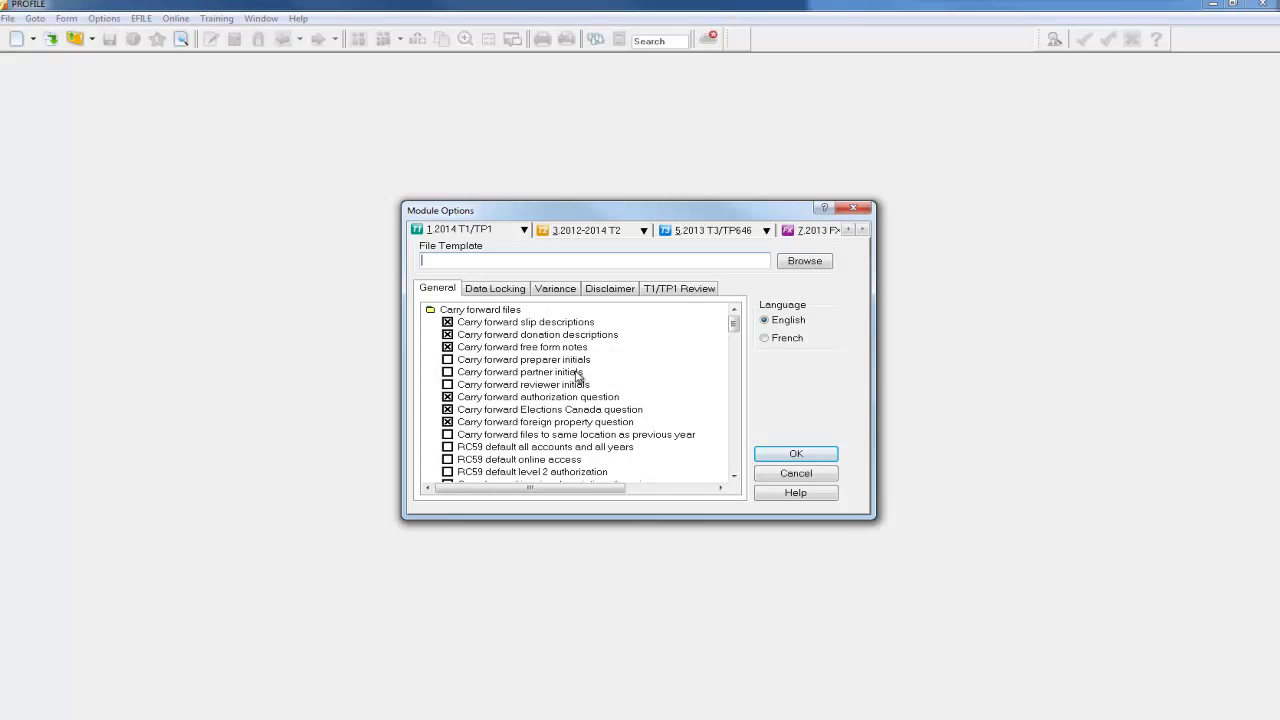
click(448, 360)
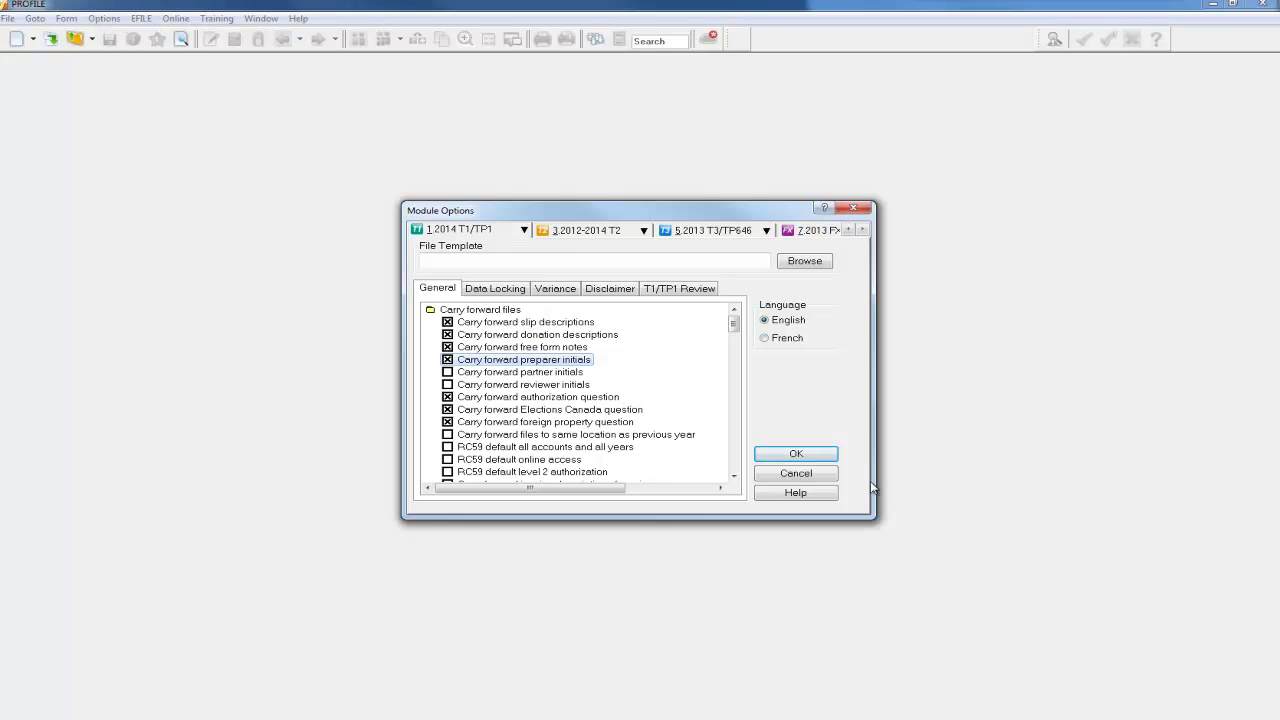
click(829, 458)
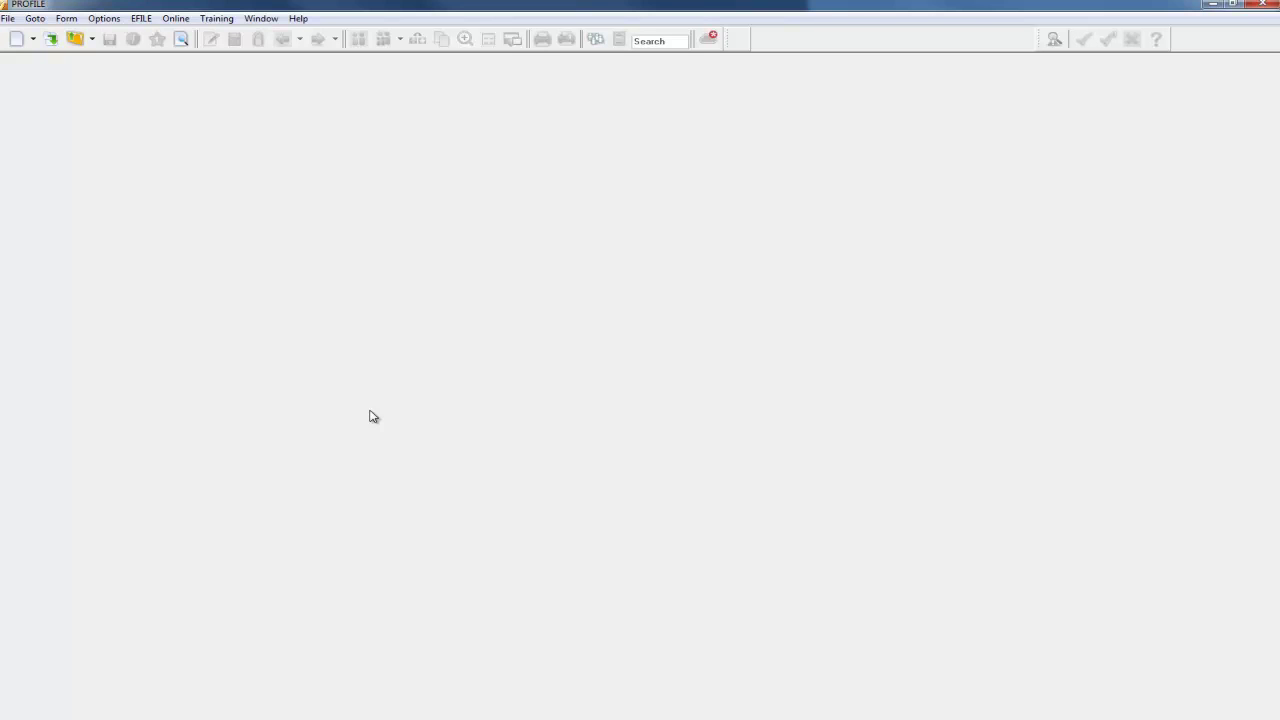
Step: Create a new options package named "Options Today" in Options Administration
click(105, 20)
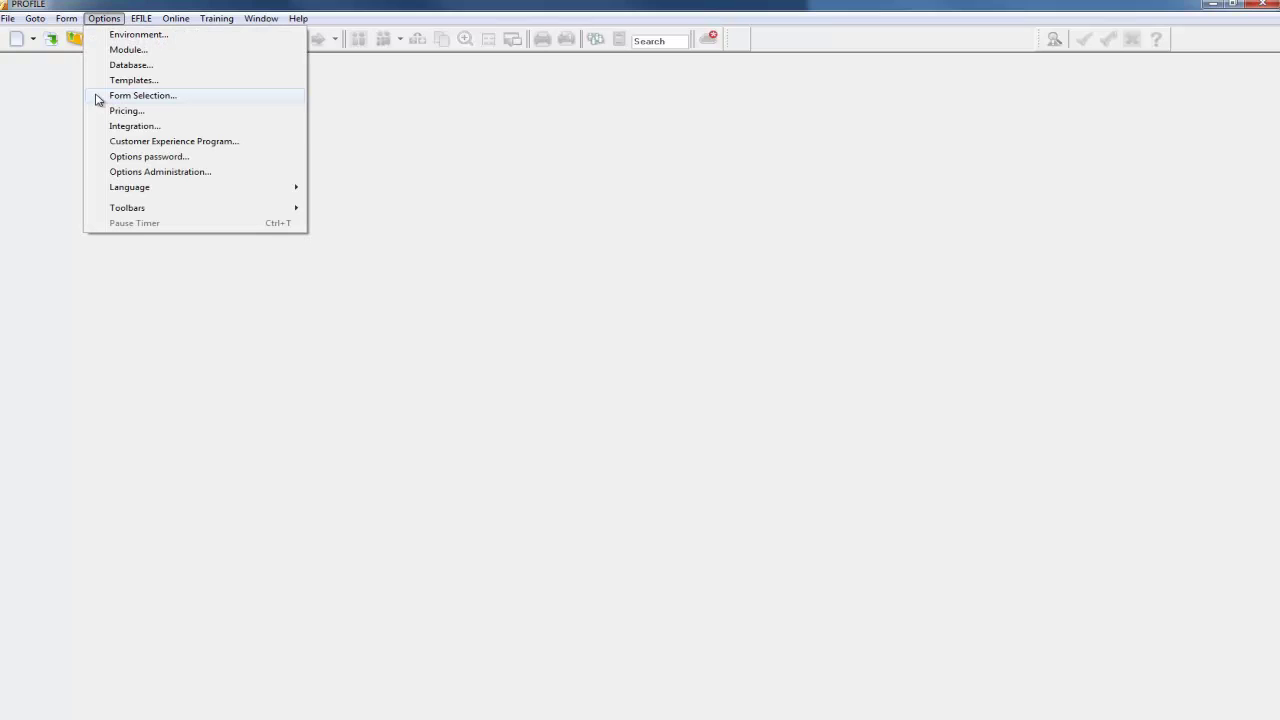
click(137, 171)
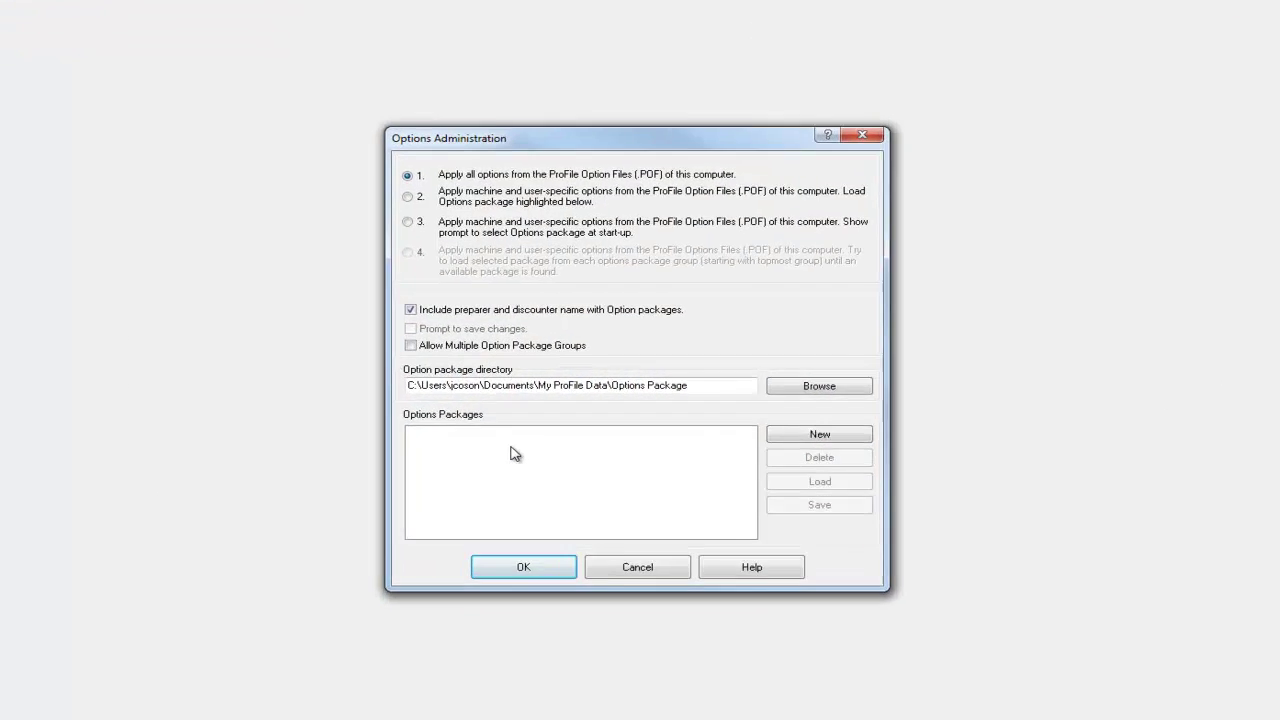
click(806, 437)
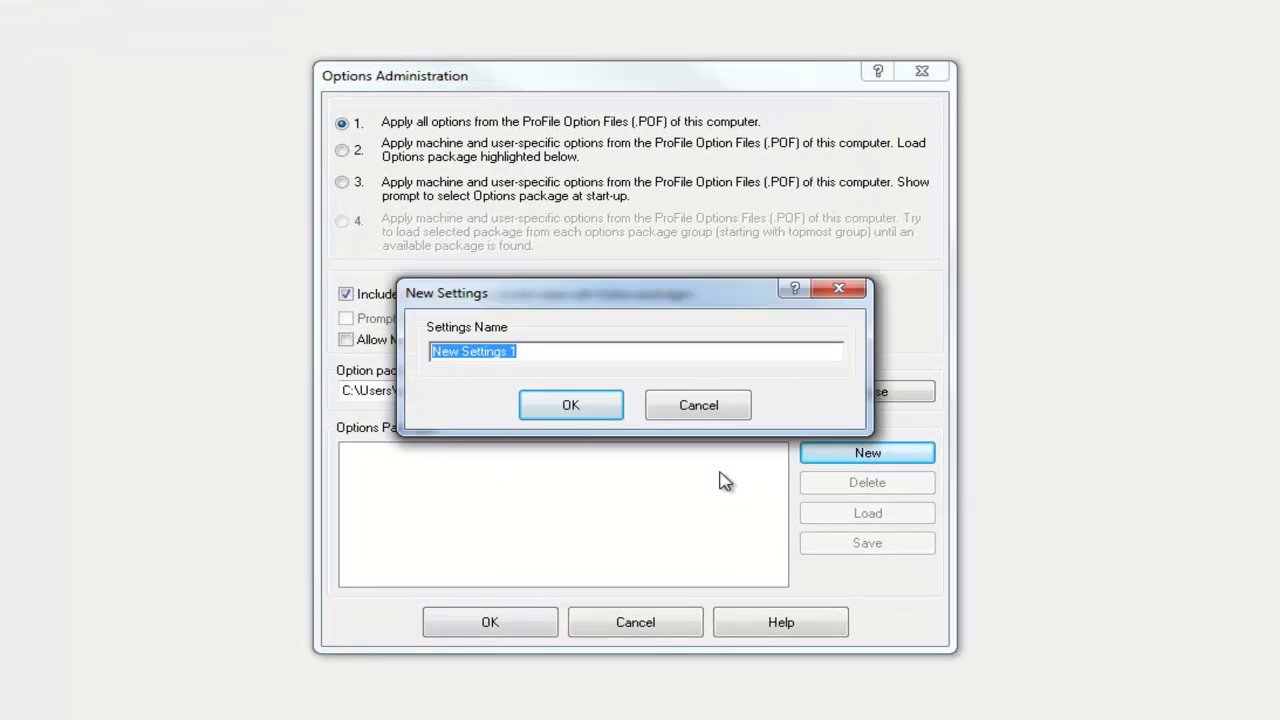
key(BackSpace)
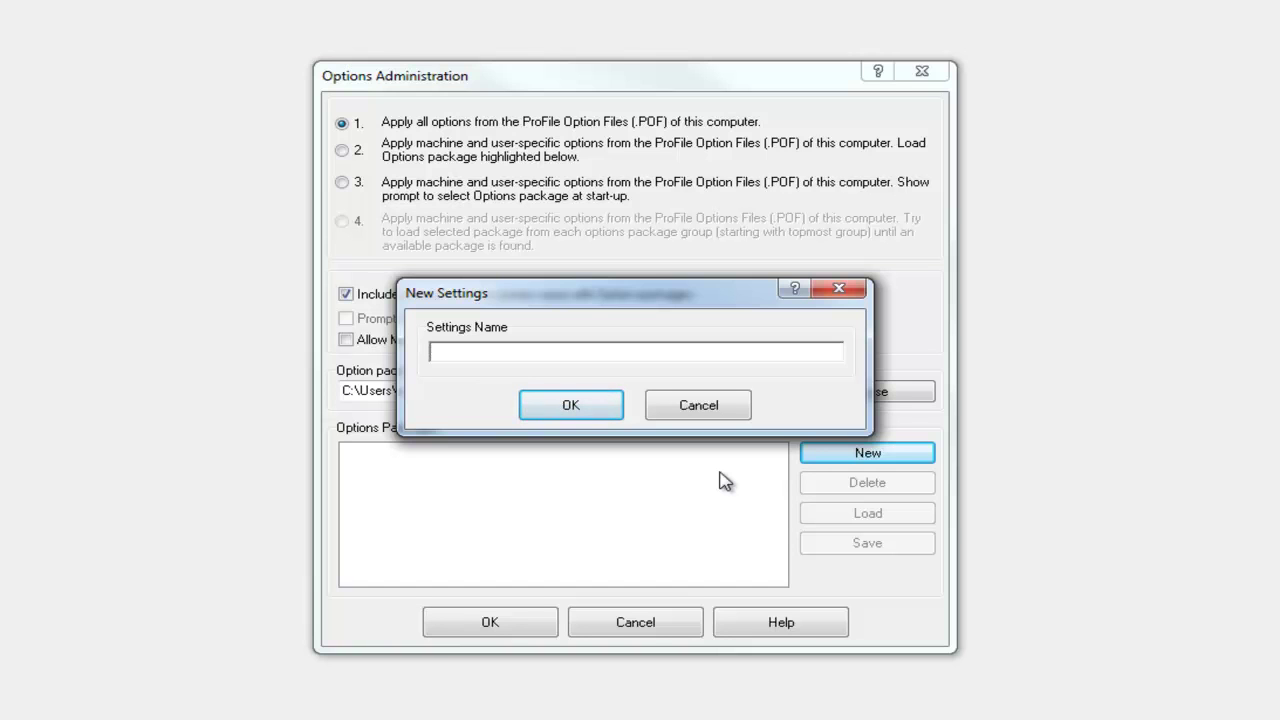
text(Options Today)
click(605, 414)
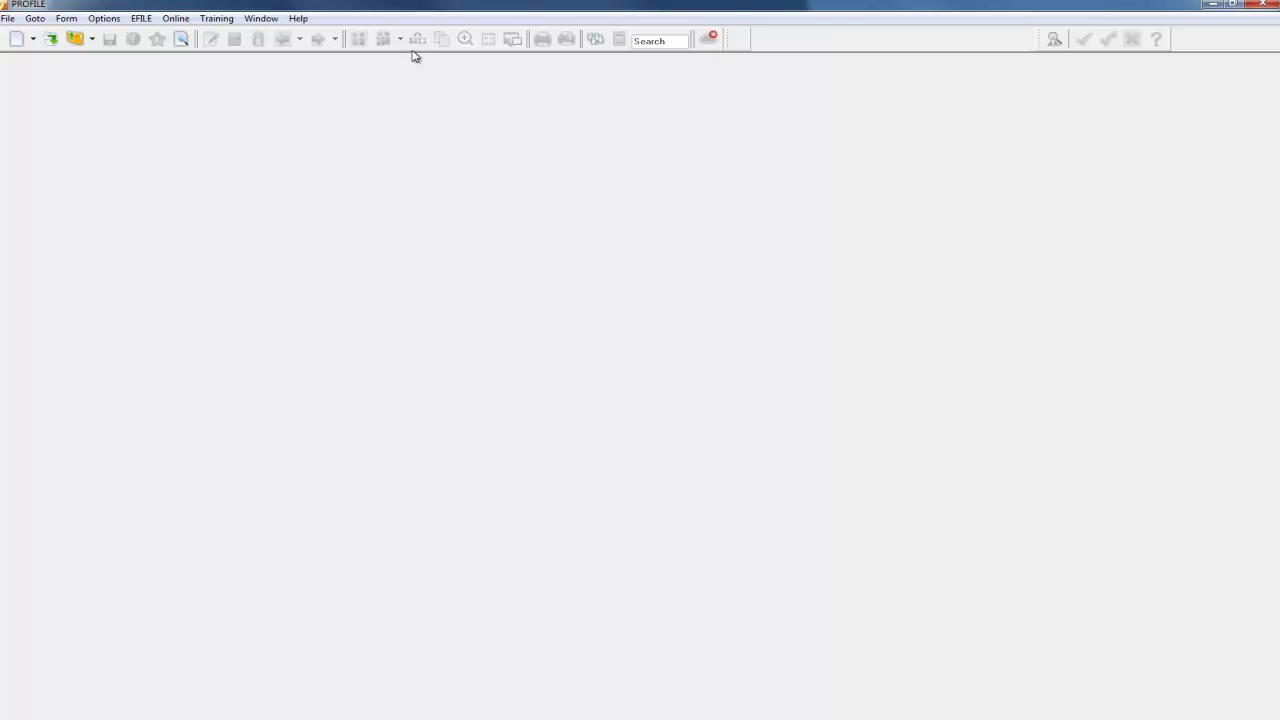
Step: Select the Options Today 2 package in Options Administration, applied together with machine and user-specific options, and accept
click(104, 19)
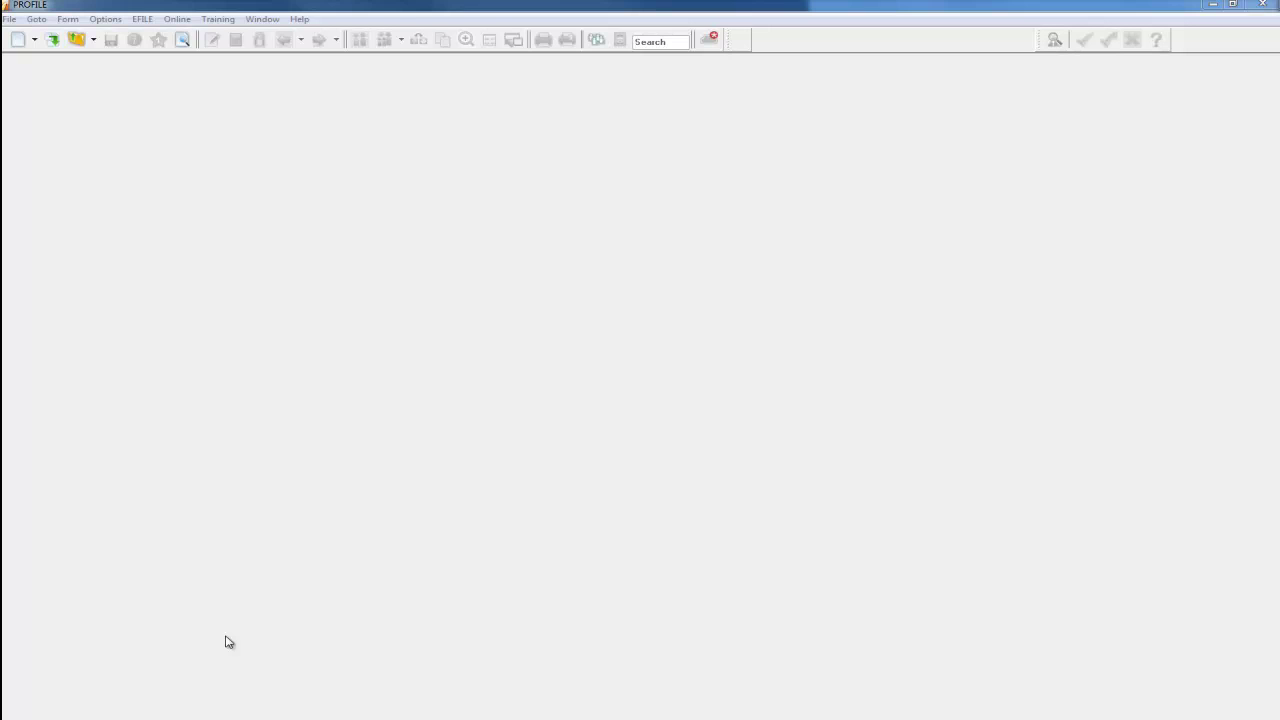
click(108, 22)
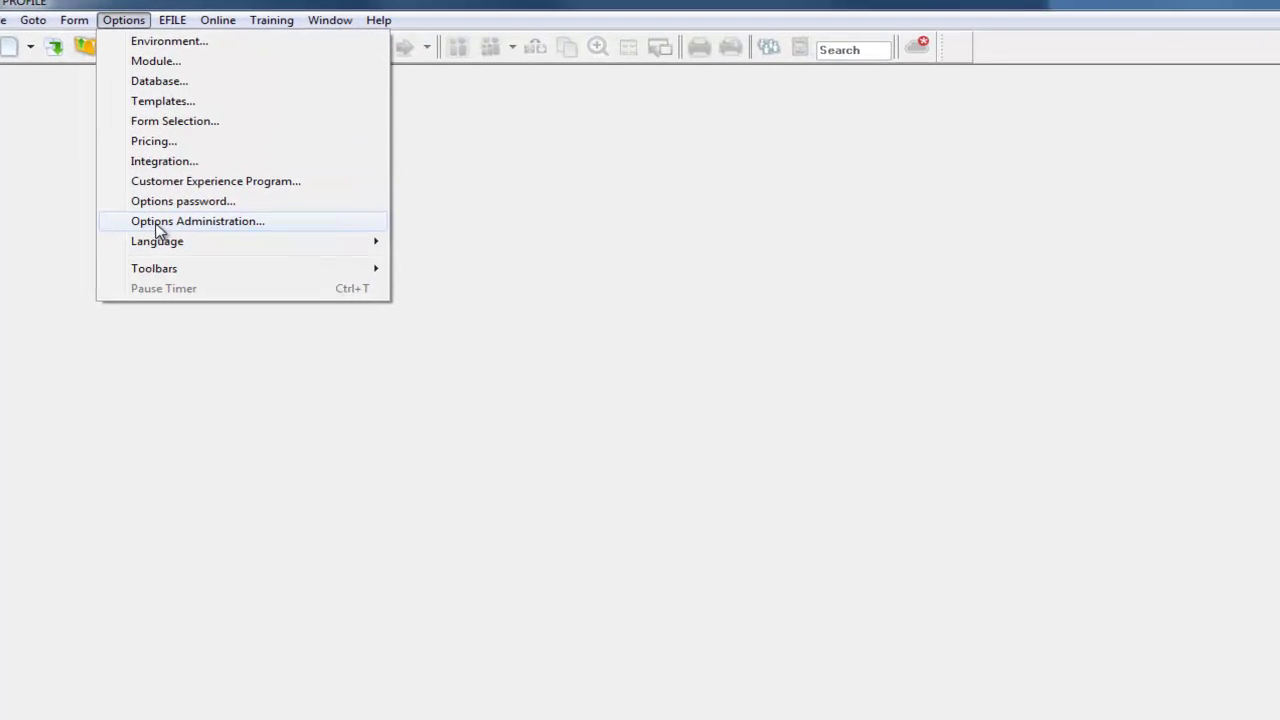
click(157, 222)
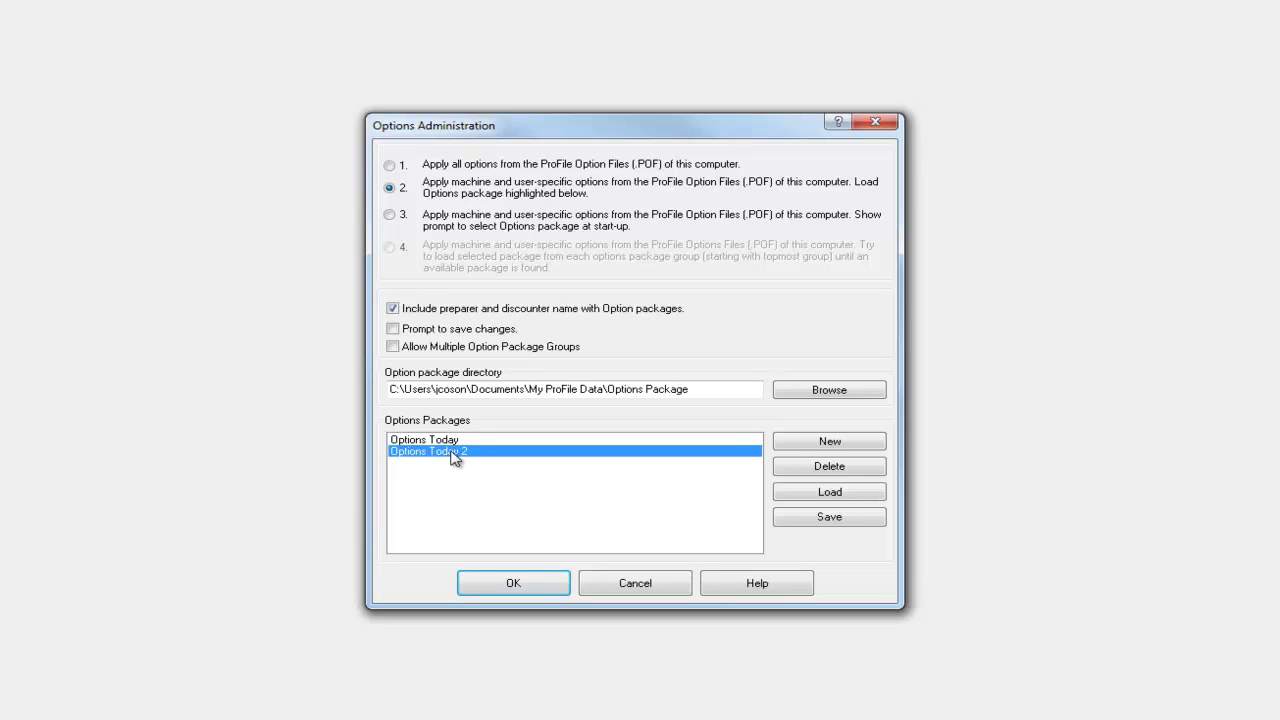
click(530, 555)
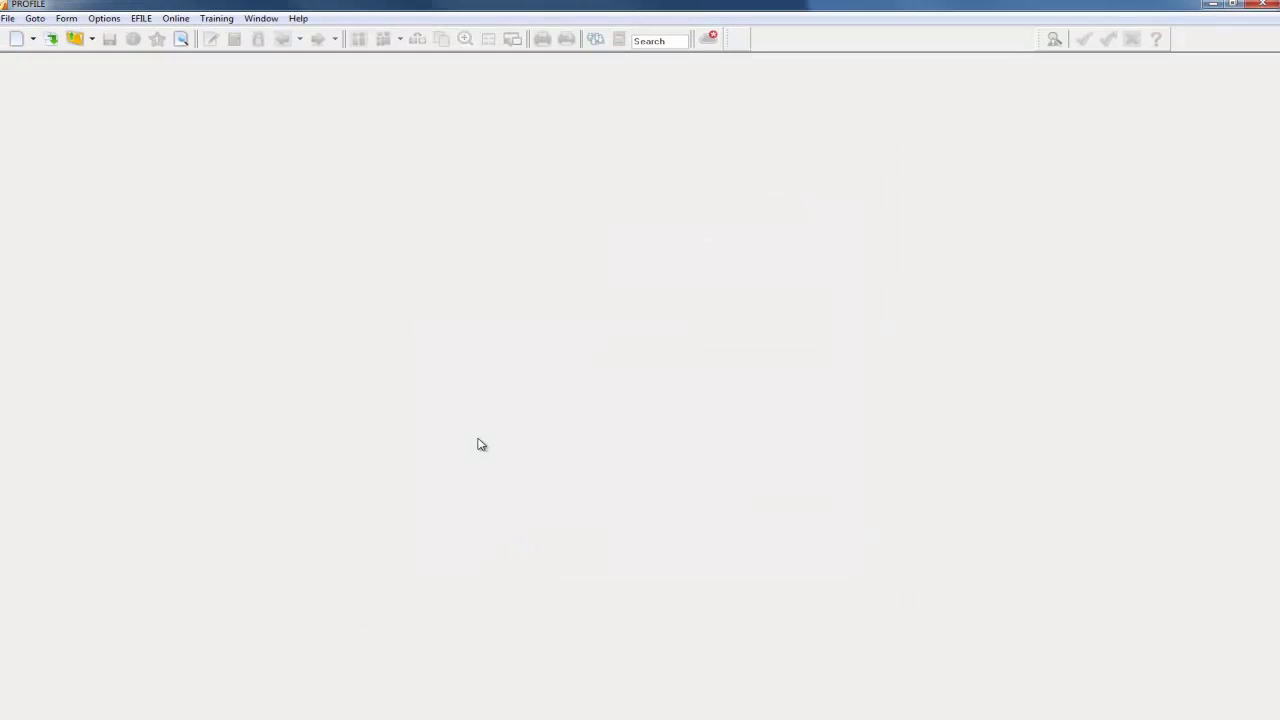
Step: Review the 2014 T1/TP1 carry forward settings in the module options and close them without changes
click(101, 17)
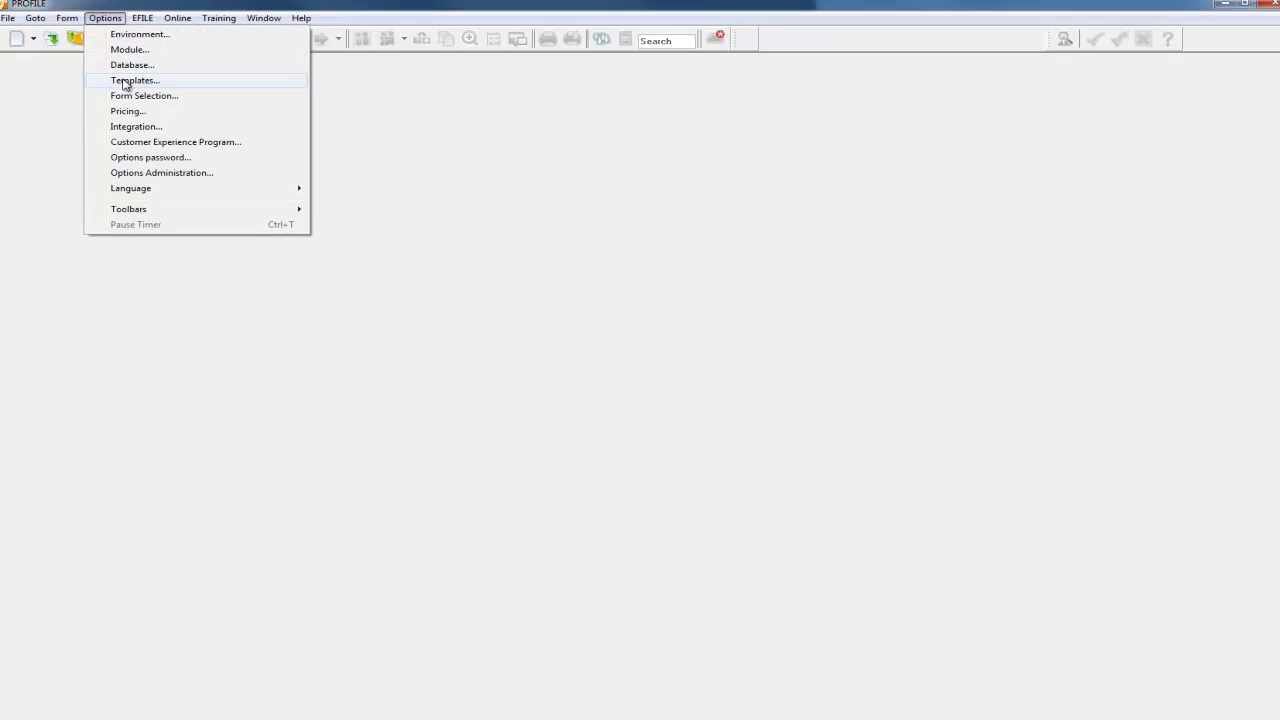
click(177, 49)
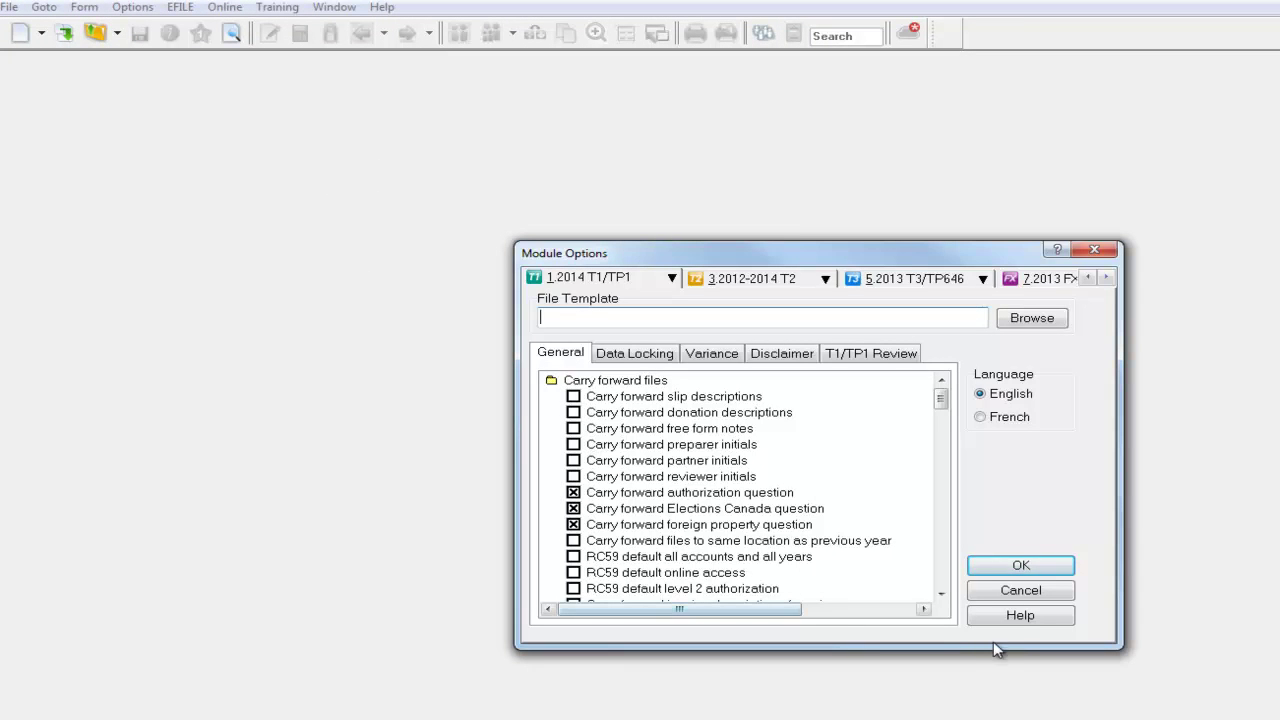
click(1020, 590)
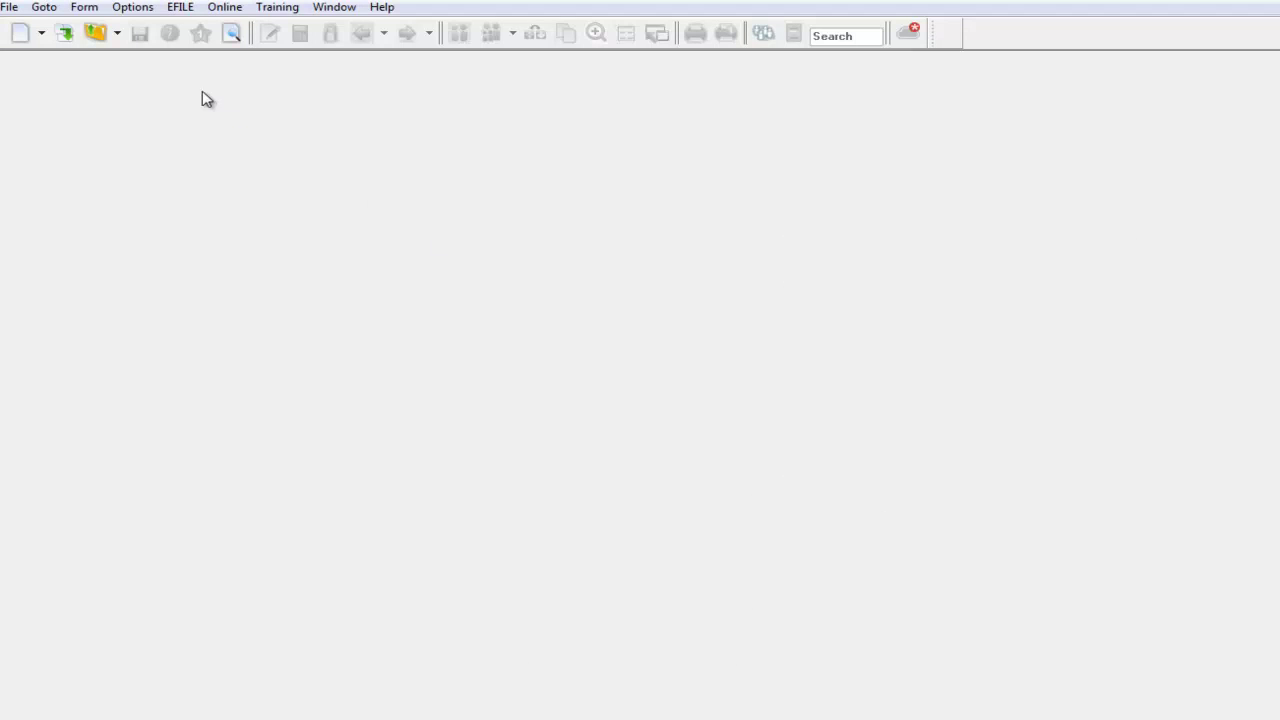
Step: Load the Options Today package in Options Administration and accept the settings
click(135, 10)
click(180, 204)
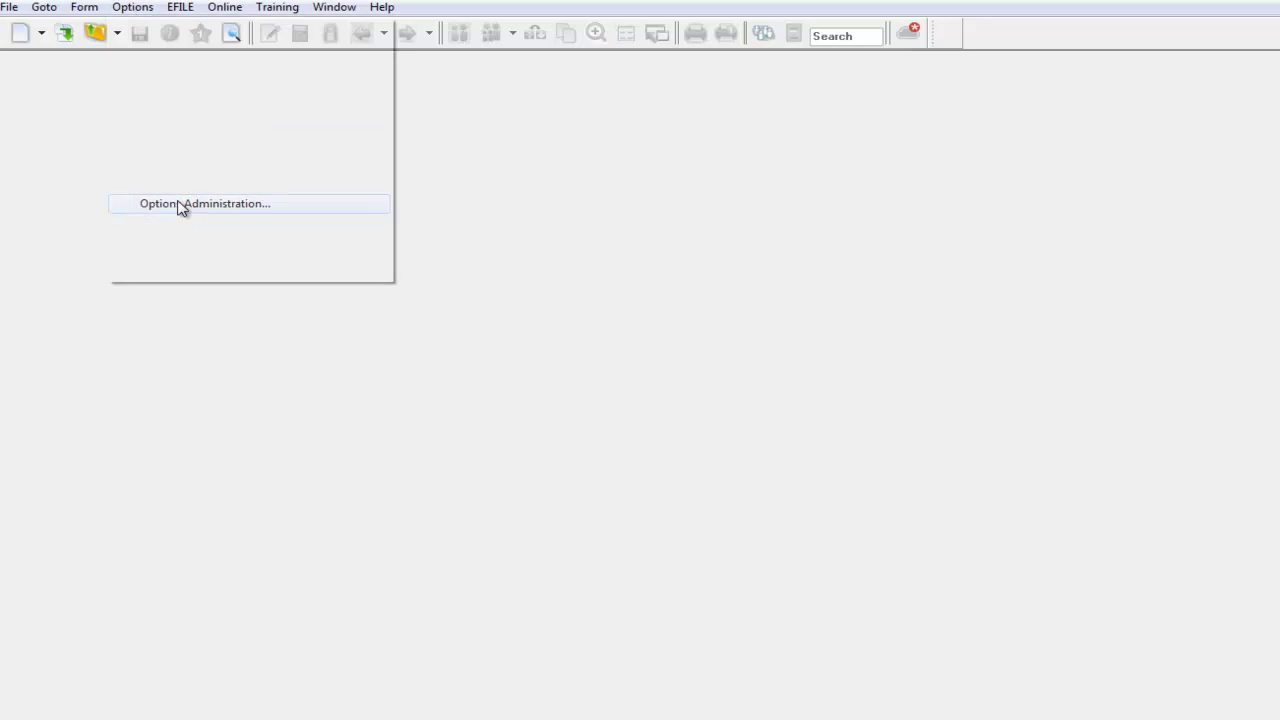
click(647, 525)
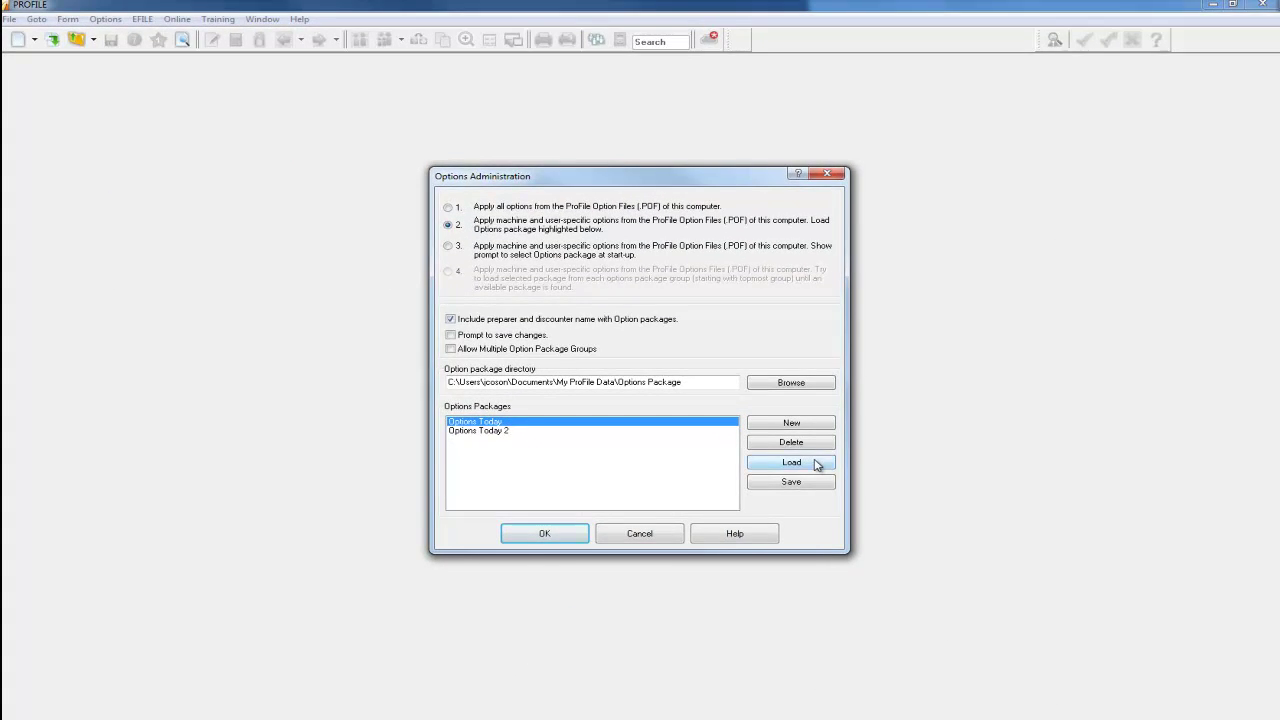
click(815, 464)
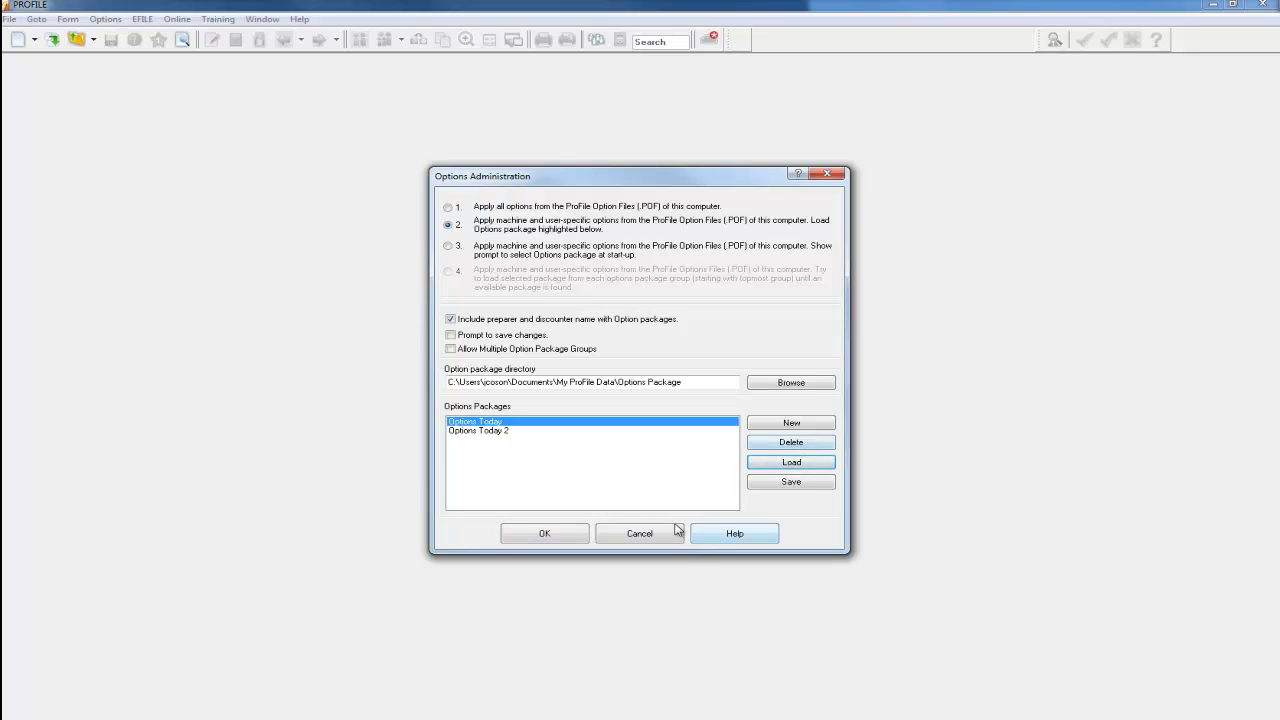
click(556, 538)
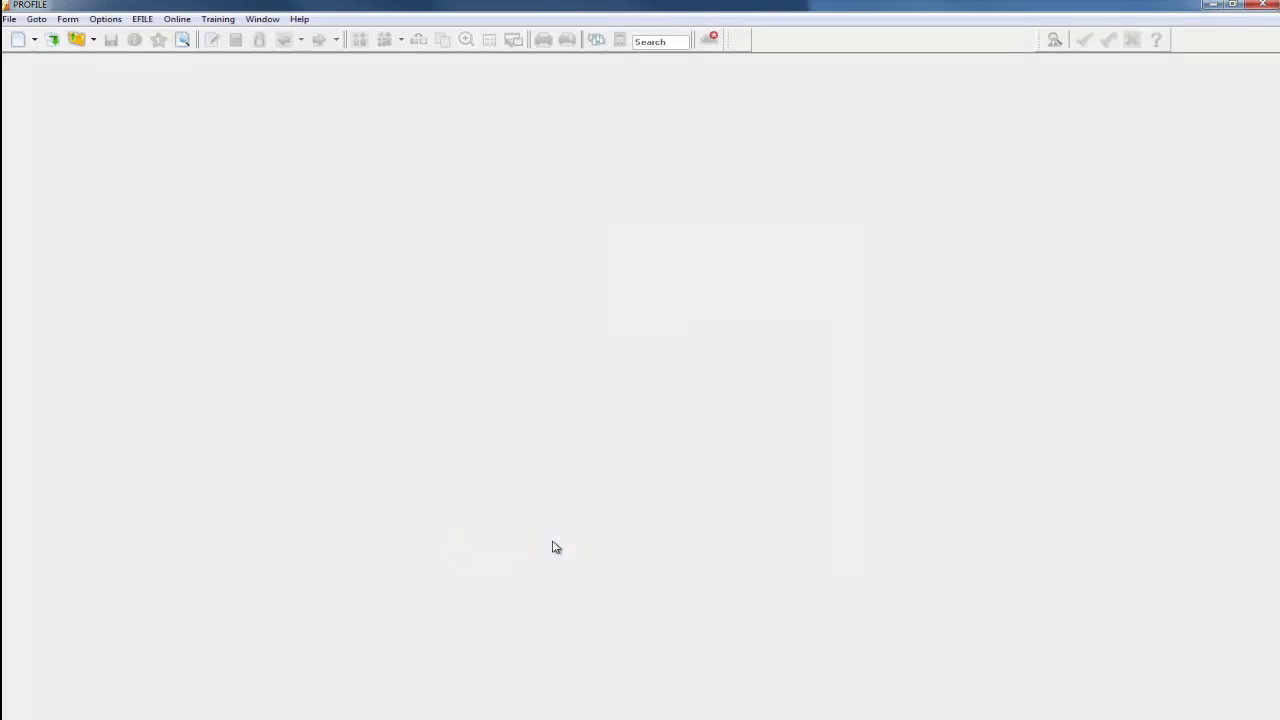
Step: Check the 2014 T1/TP1 carry forward settings in the module options against the loaded package
click(106, 20)
click(128, 50)
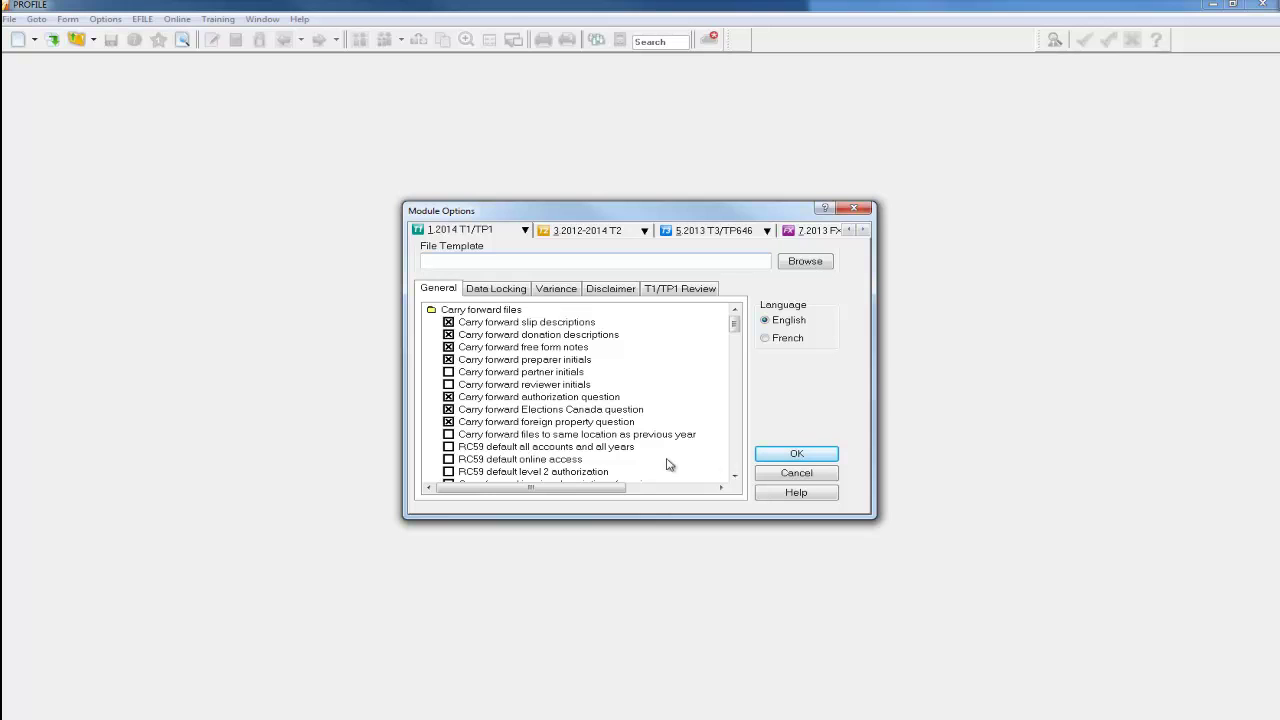
click(766, 456)
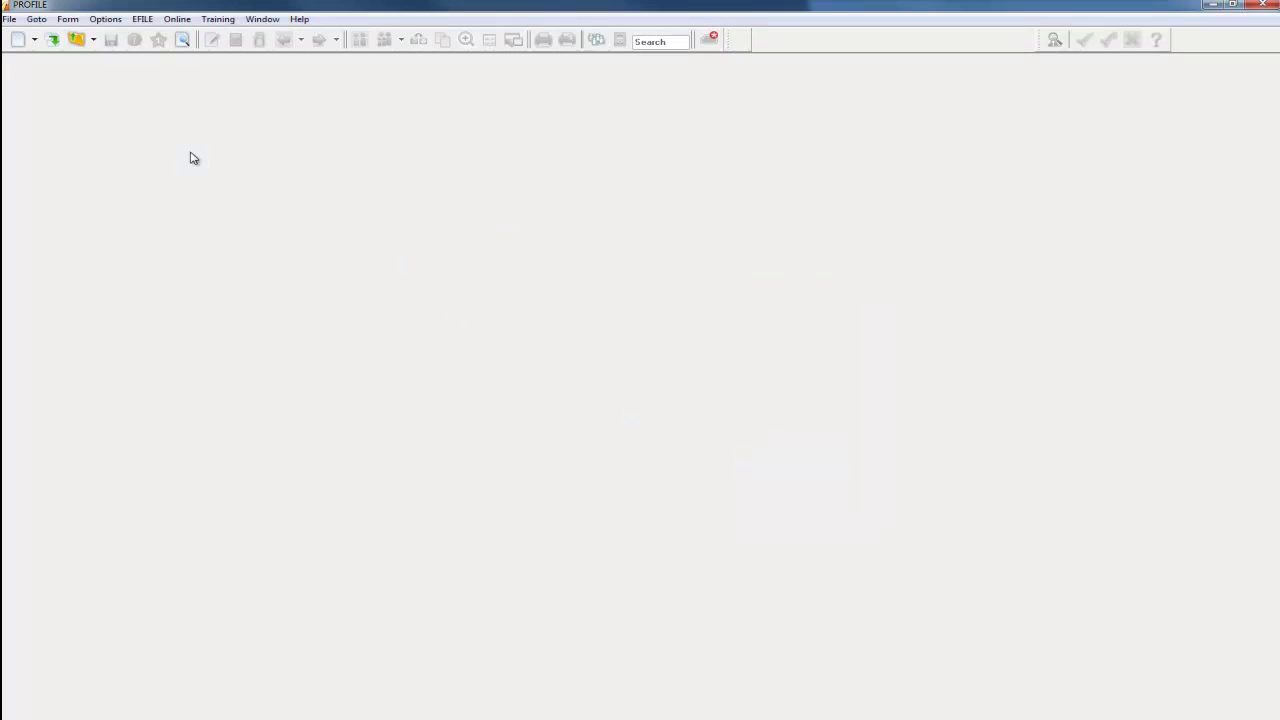
Step: Highlight Options Today 2 in Options Administration, reselect Options Today as the package to use, and accept
click(103, 20)
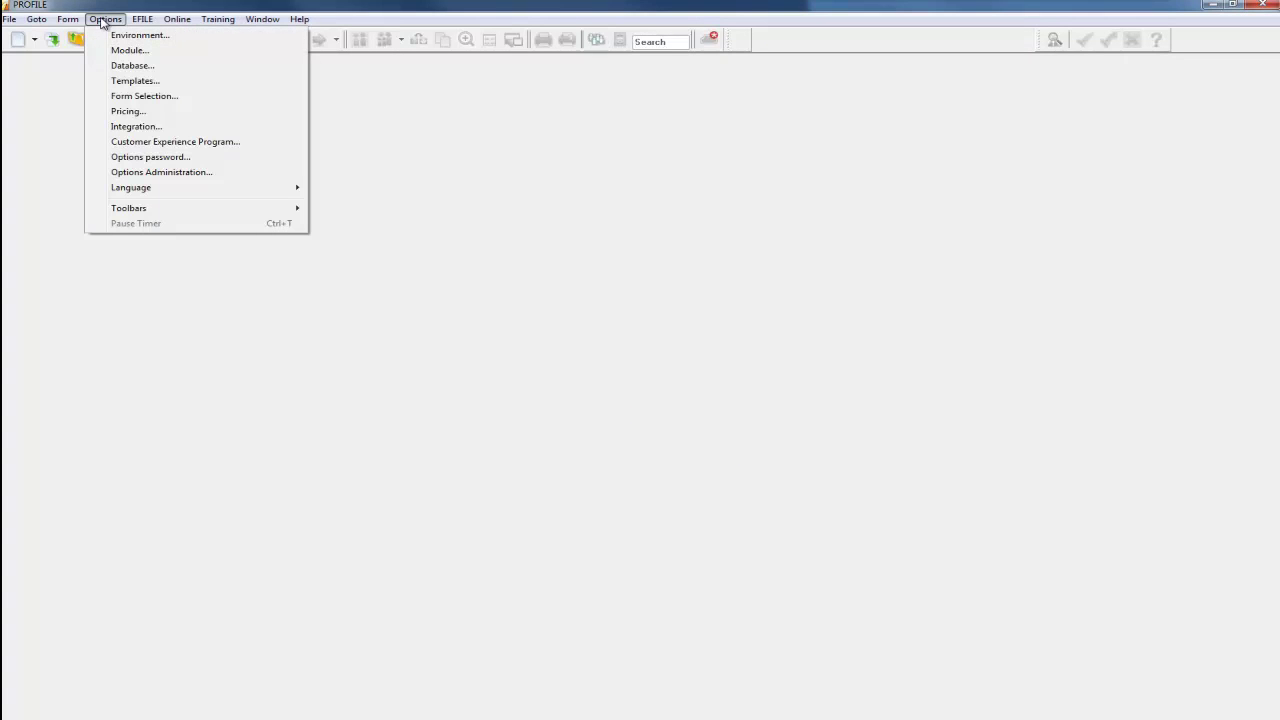
click(140, 172)
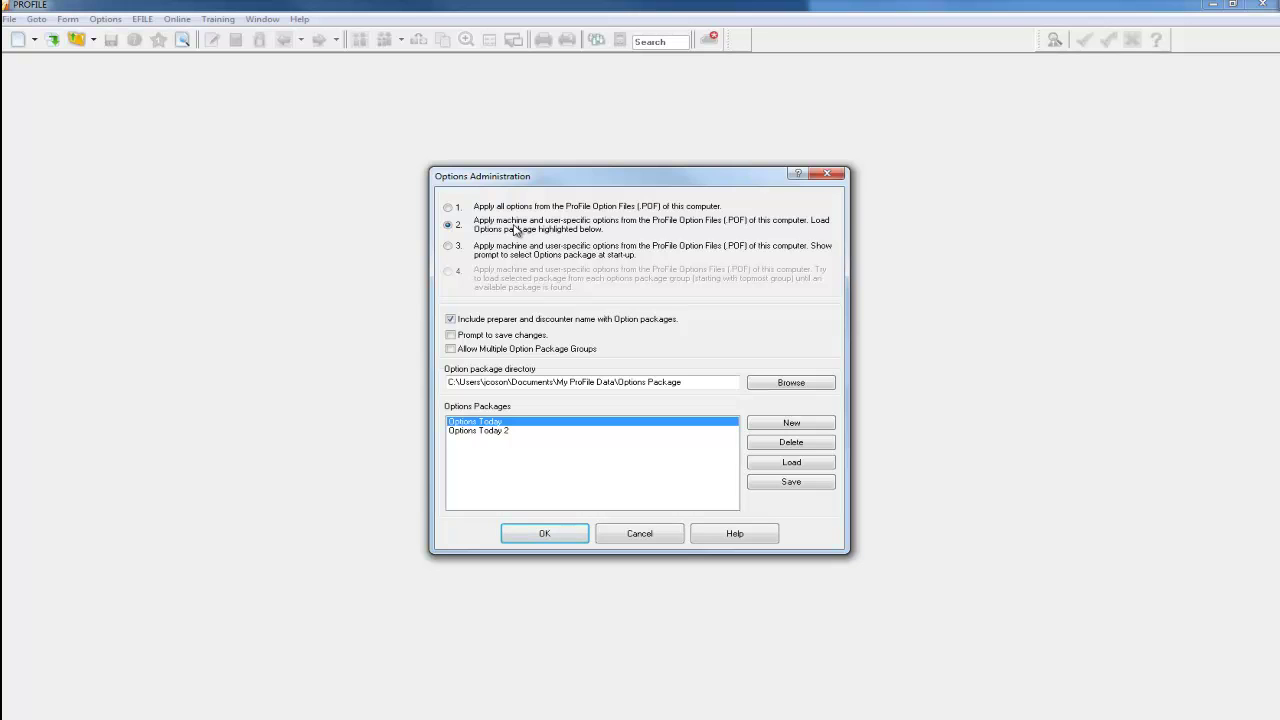
click(512, 435)
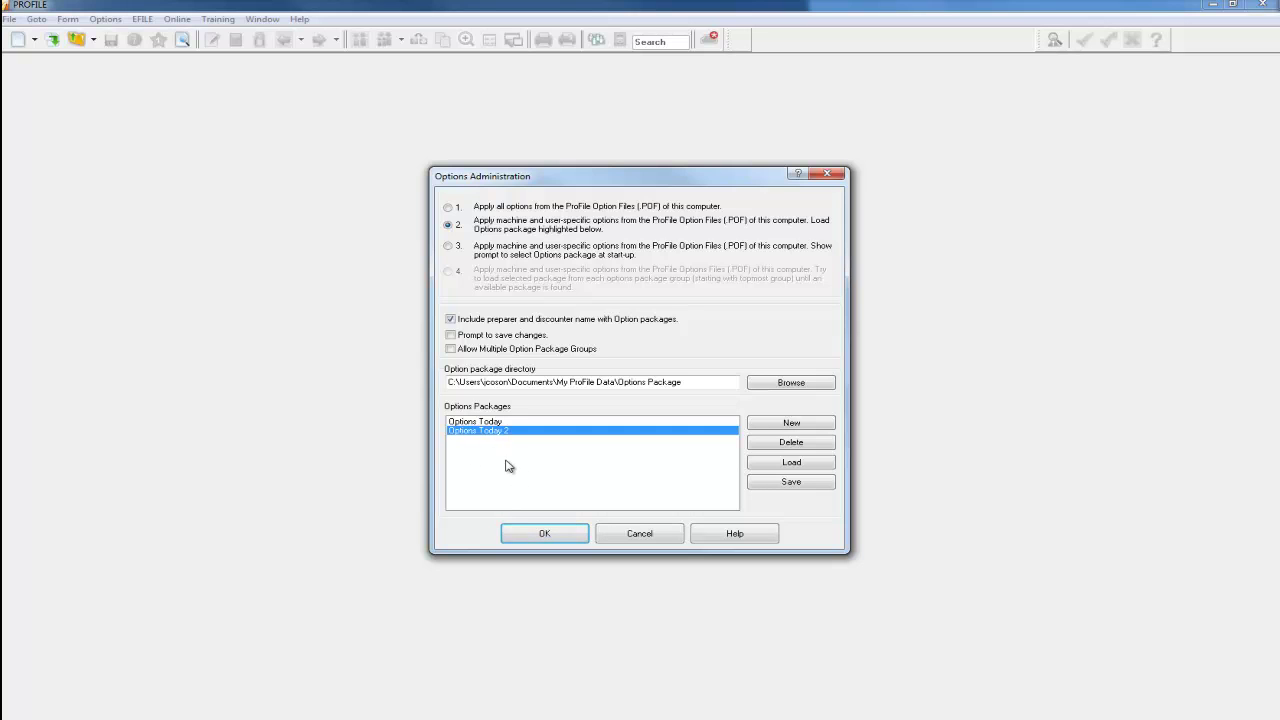
click(495, 422)
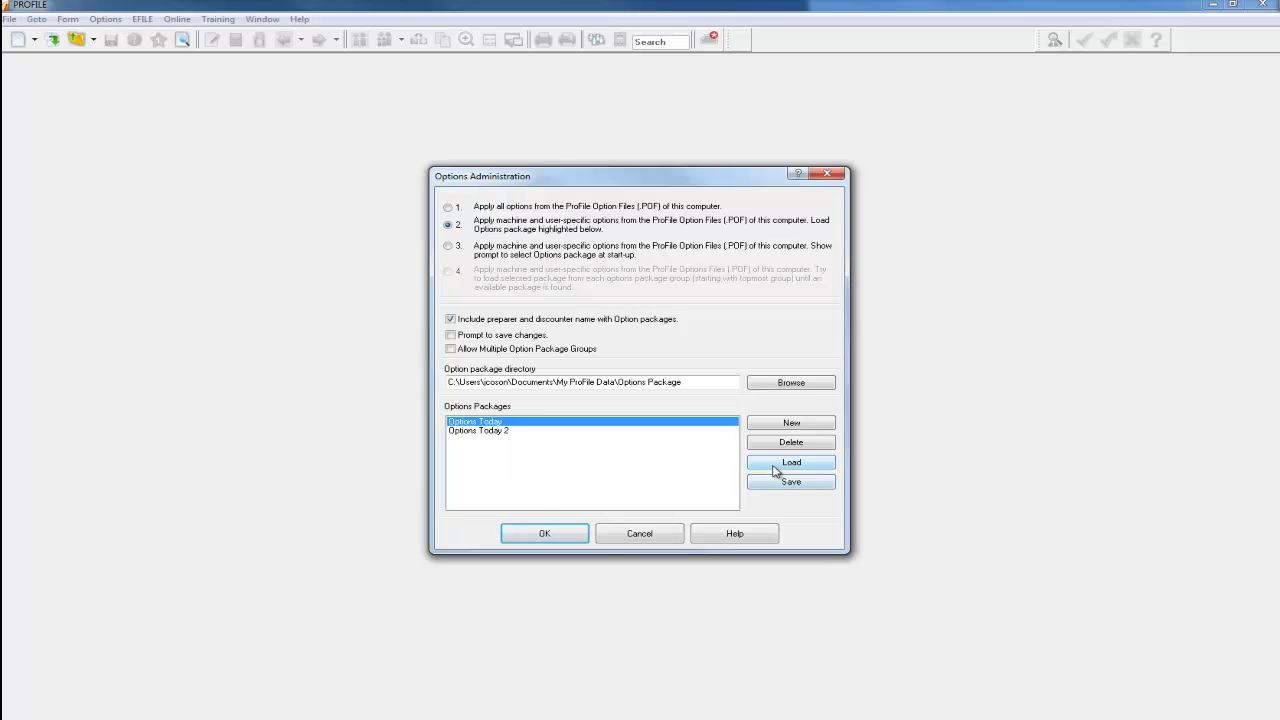
click(544, 535)
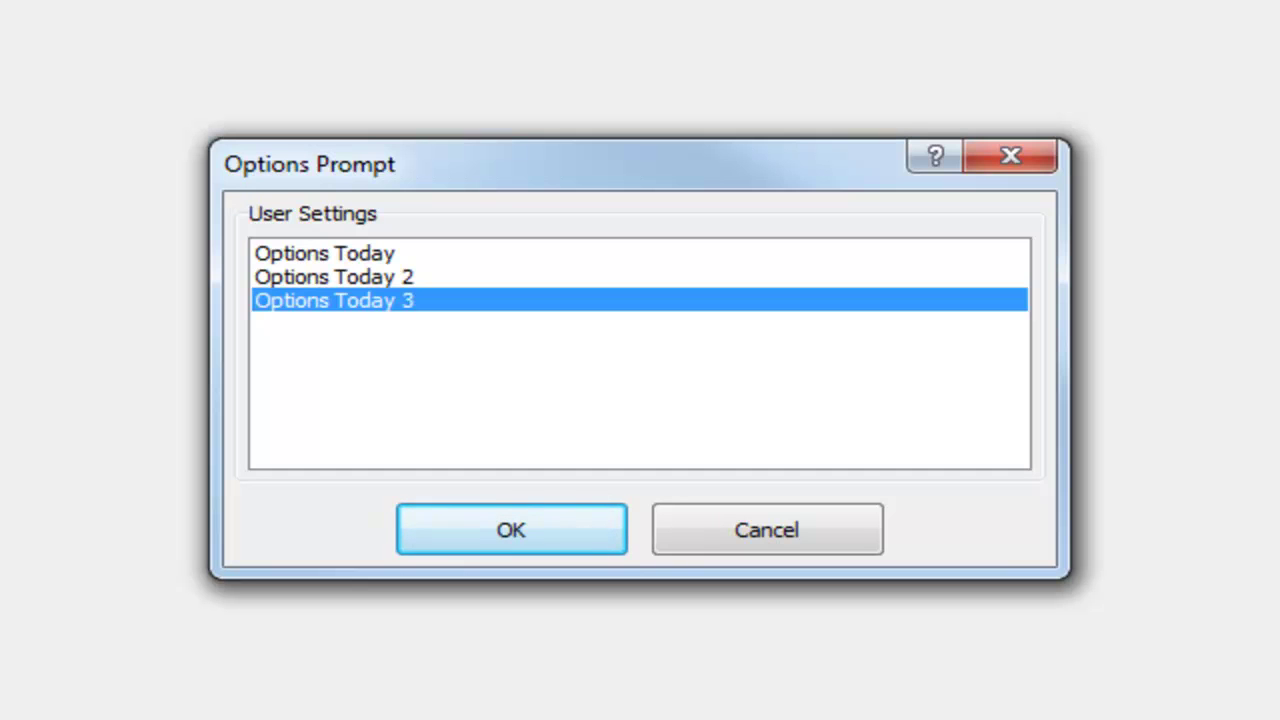
Step: Start with the Options Today 3 package and dismiss the EFILE renewal reminder and QuickStart windows
click(456, 518)
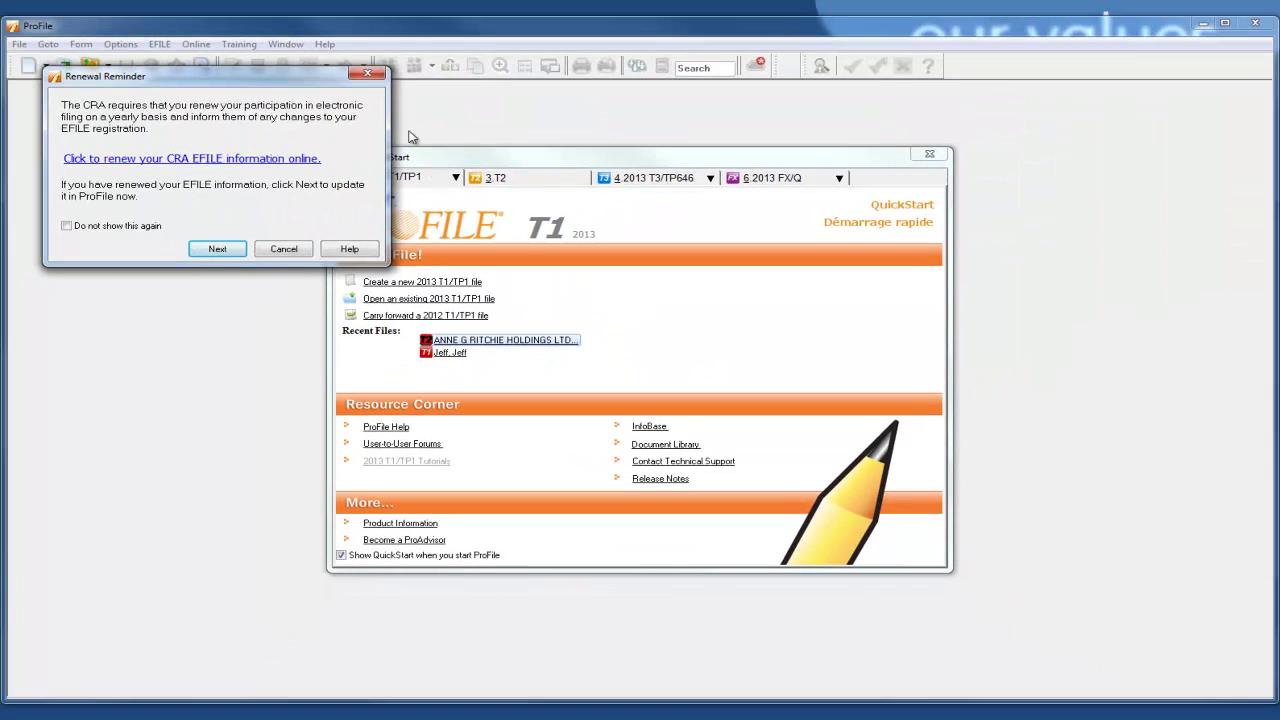
click(335, 39)
click(928, 158)
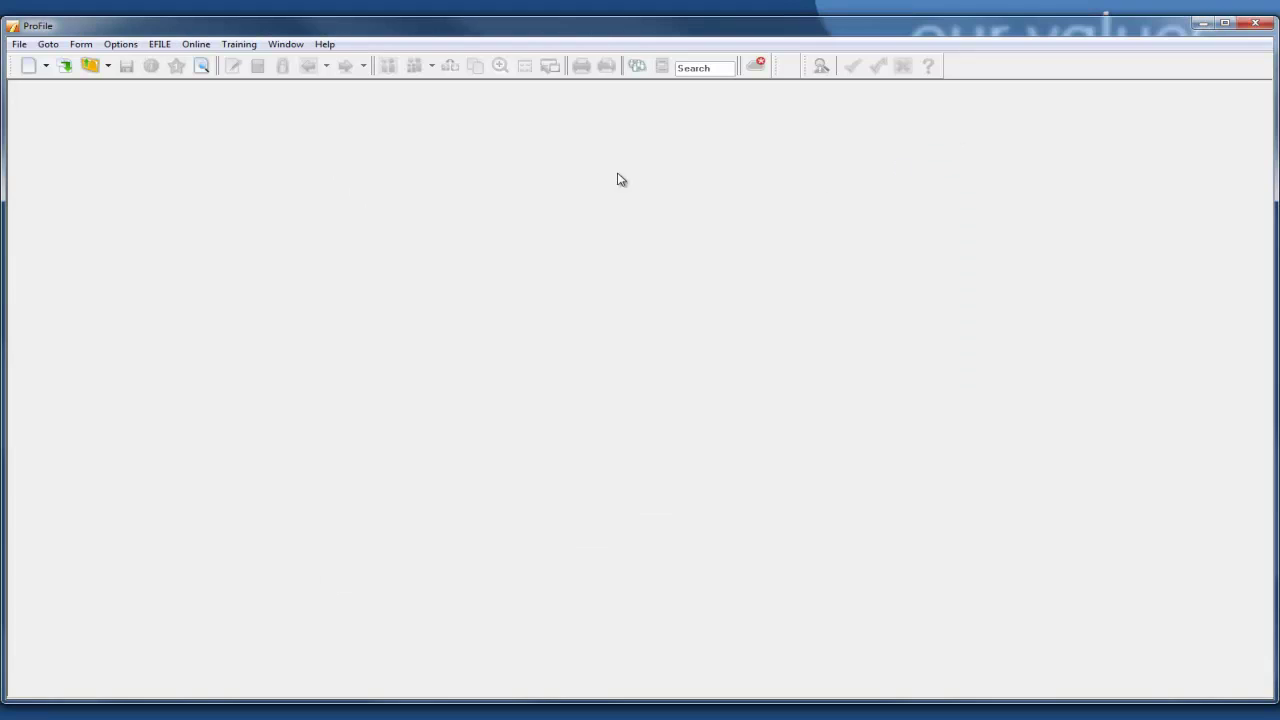
Step: Review the T1/TP1 module options, switching from 2013 to another module year, and close the dialog
click(121, 44)
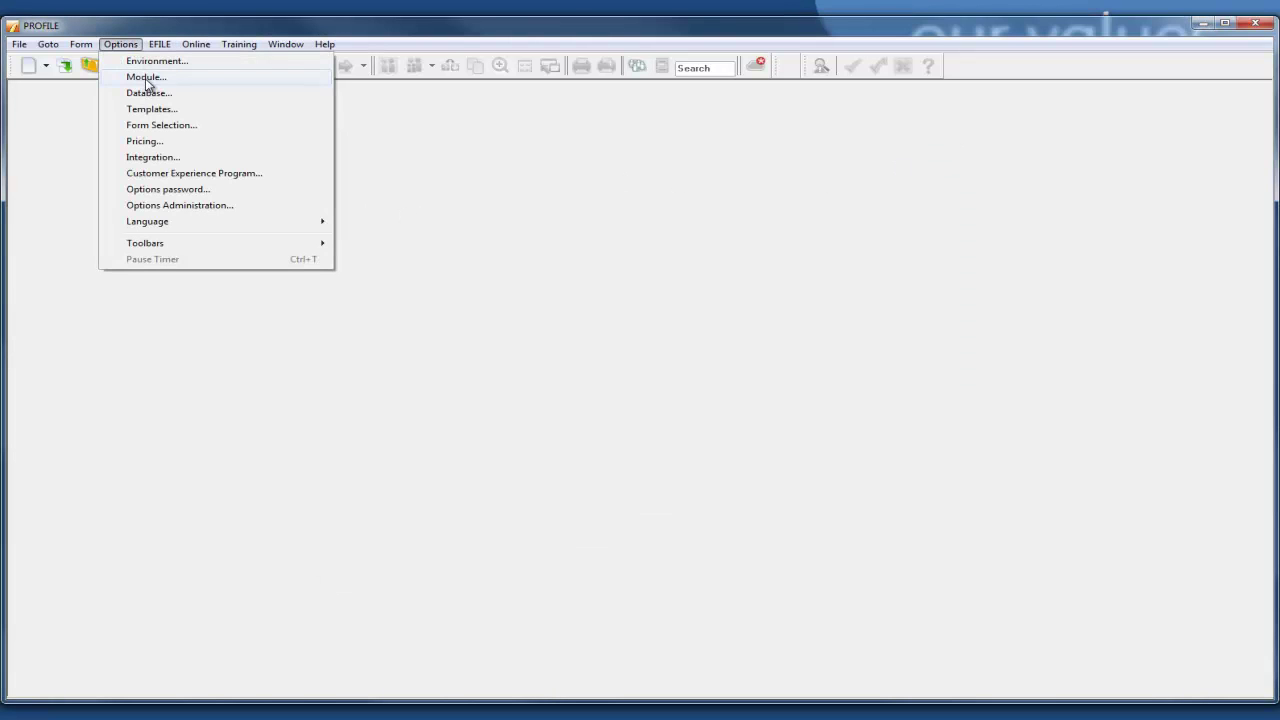
click(144, 78)
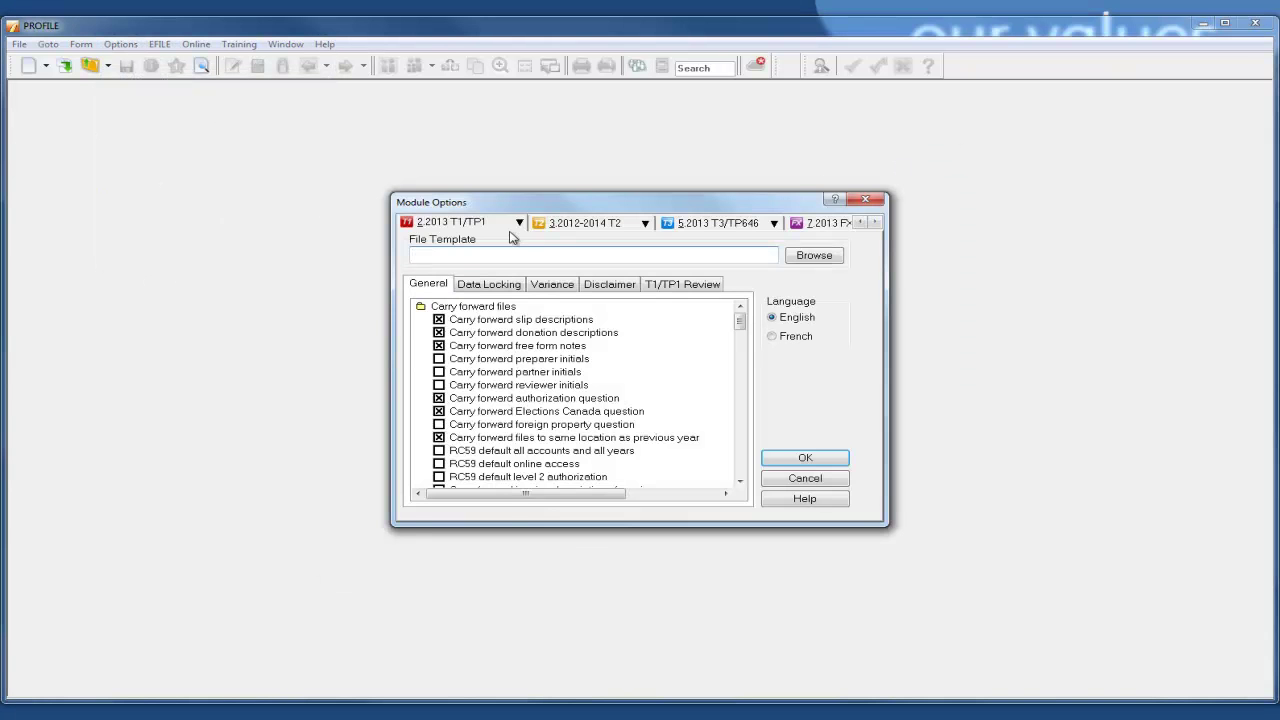
click(519, 222)
click(471, 242)
click(812, 456)
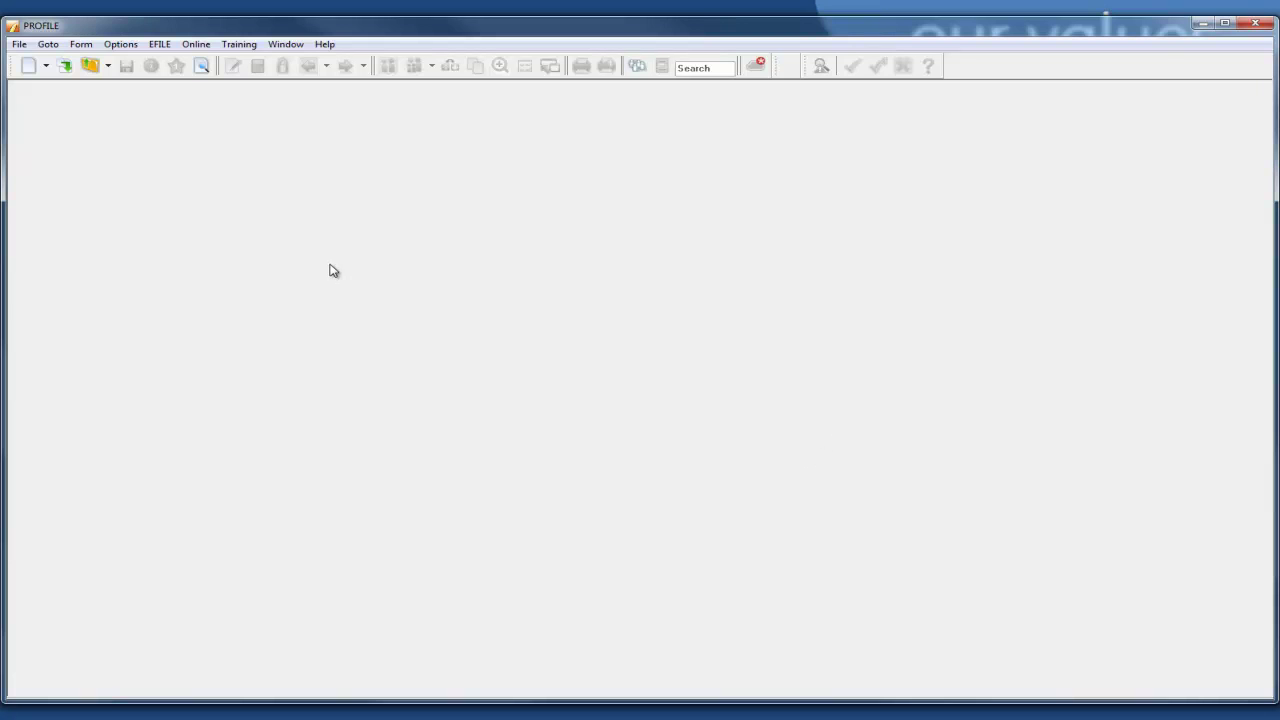
Step: In Options Administration, allow multiple option package groups and choose option 4 to try each group's package, then highlight the Default group's folder
click(121, 46)
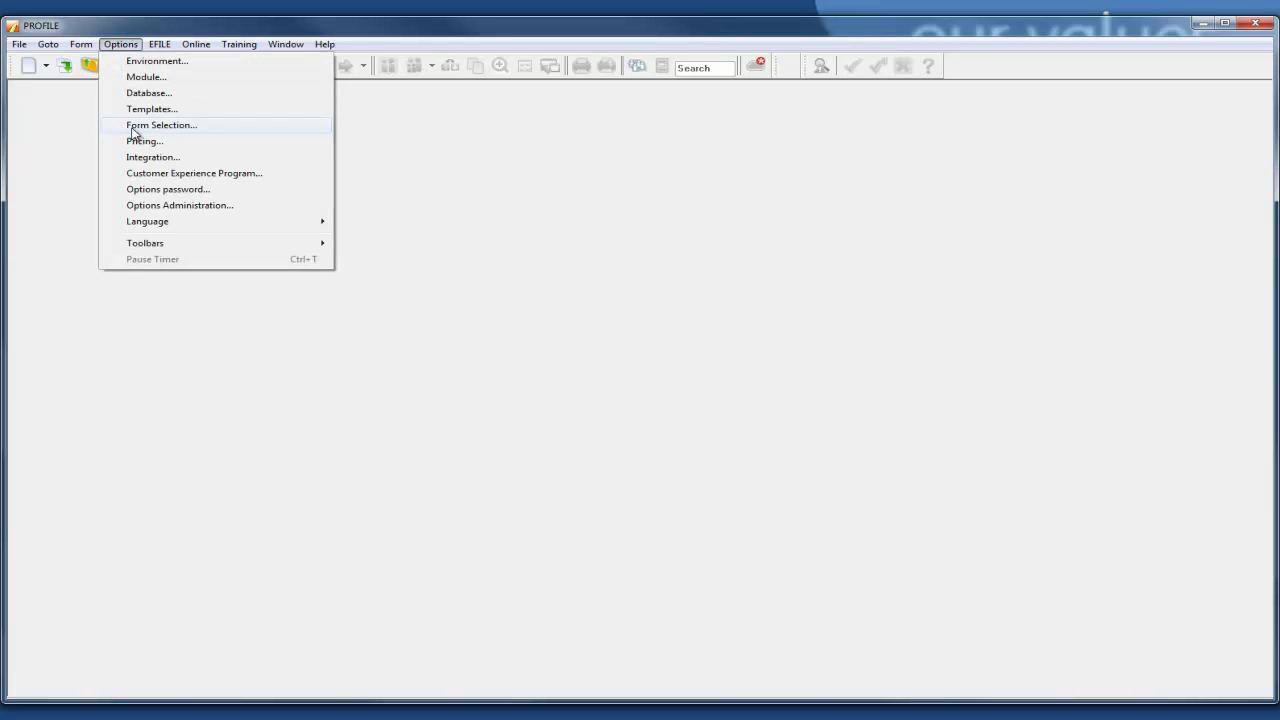
click(152, 208)
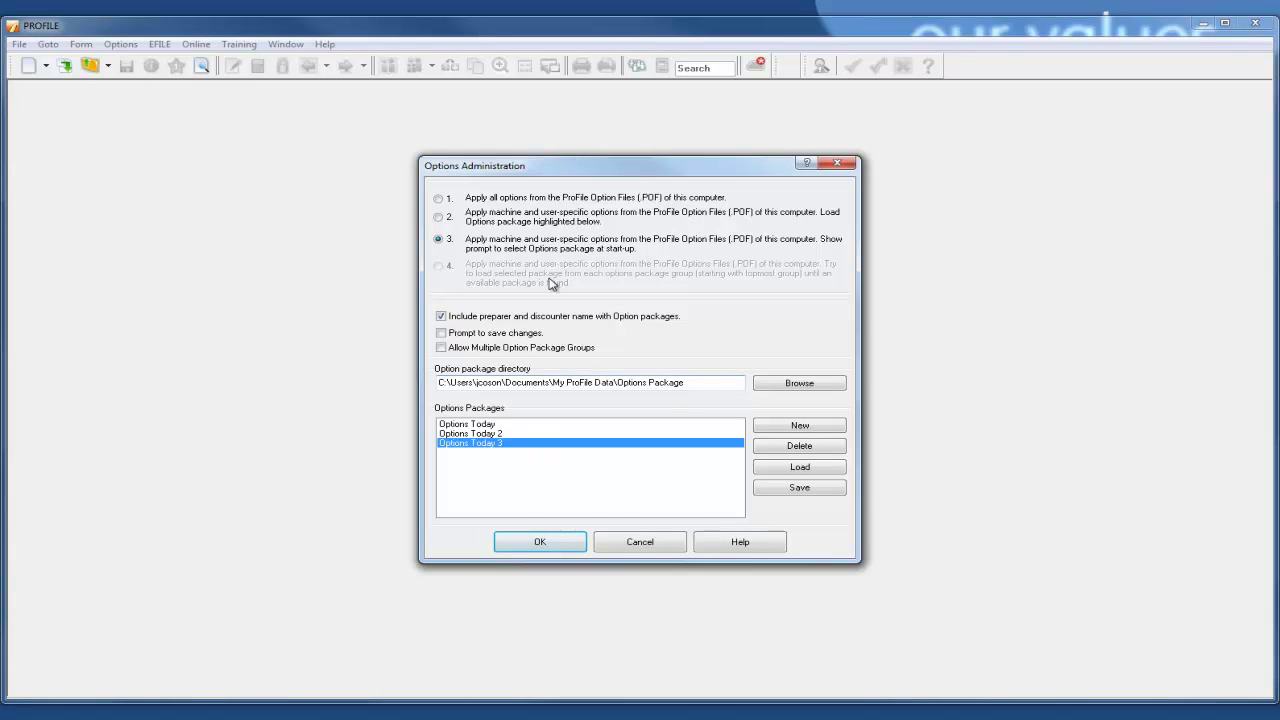
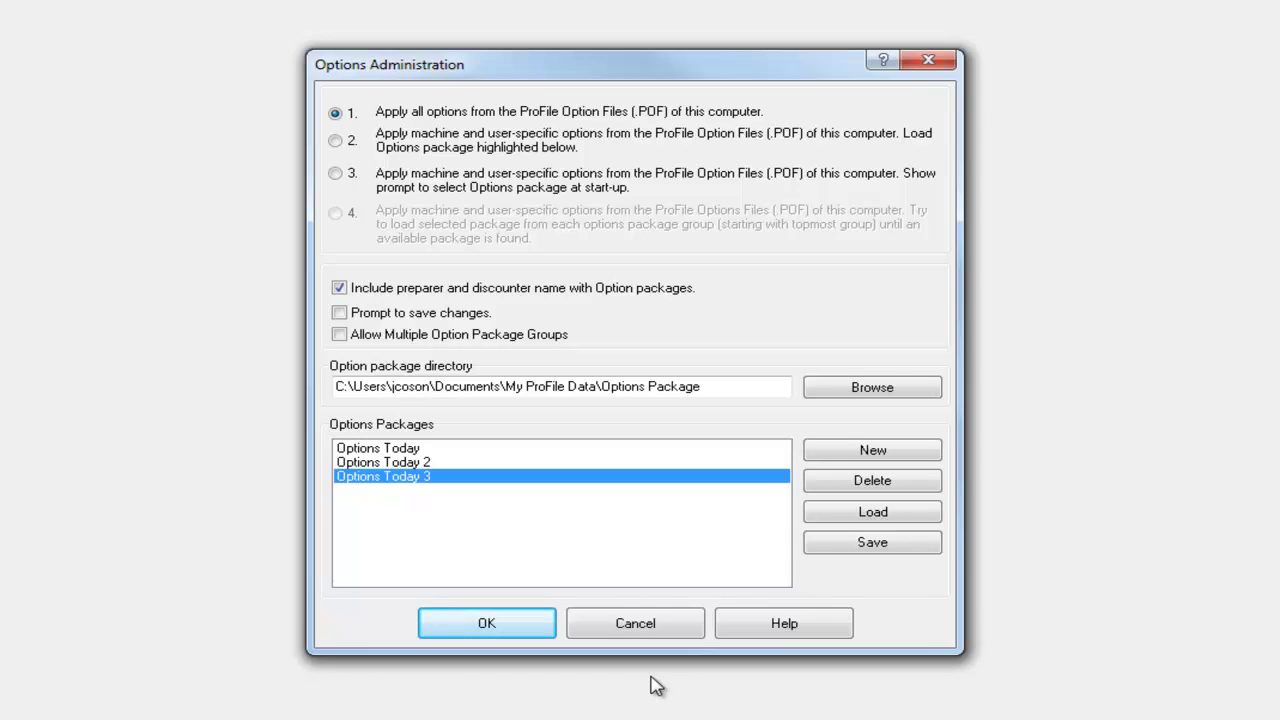
click(464, 340)
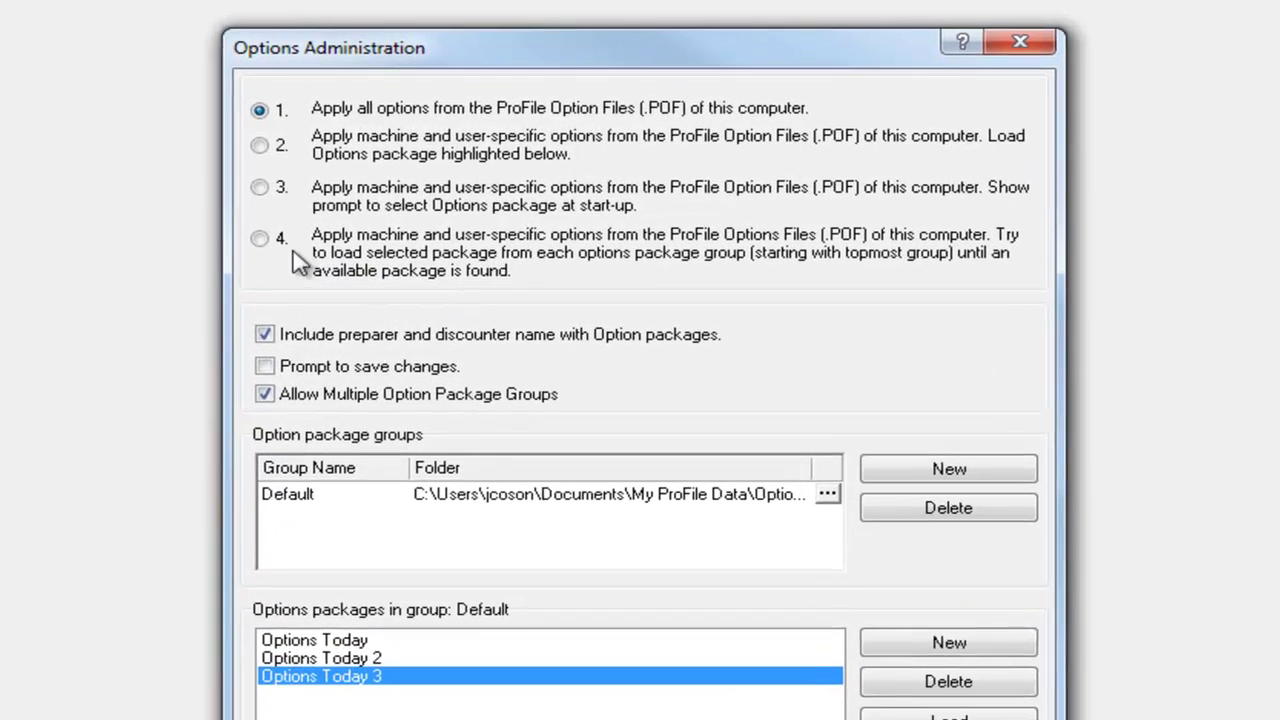
click(259, 239)
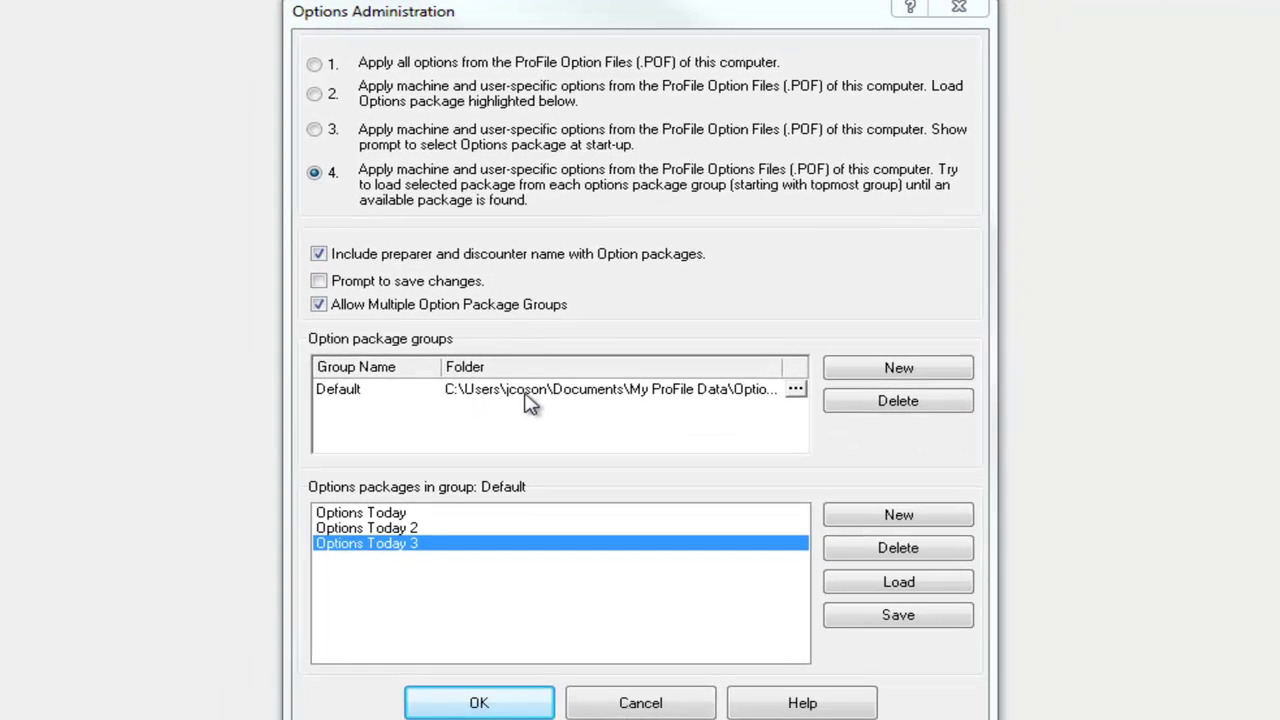
click(527, 392)
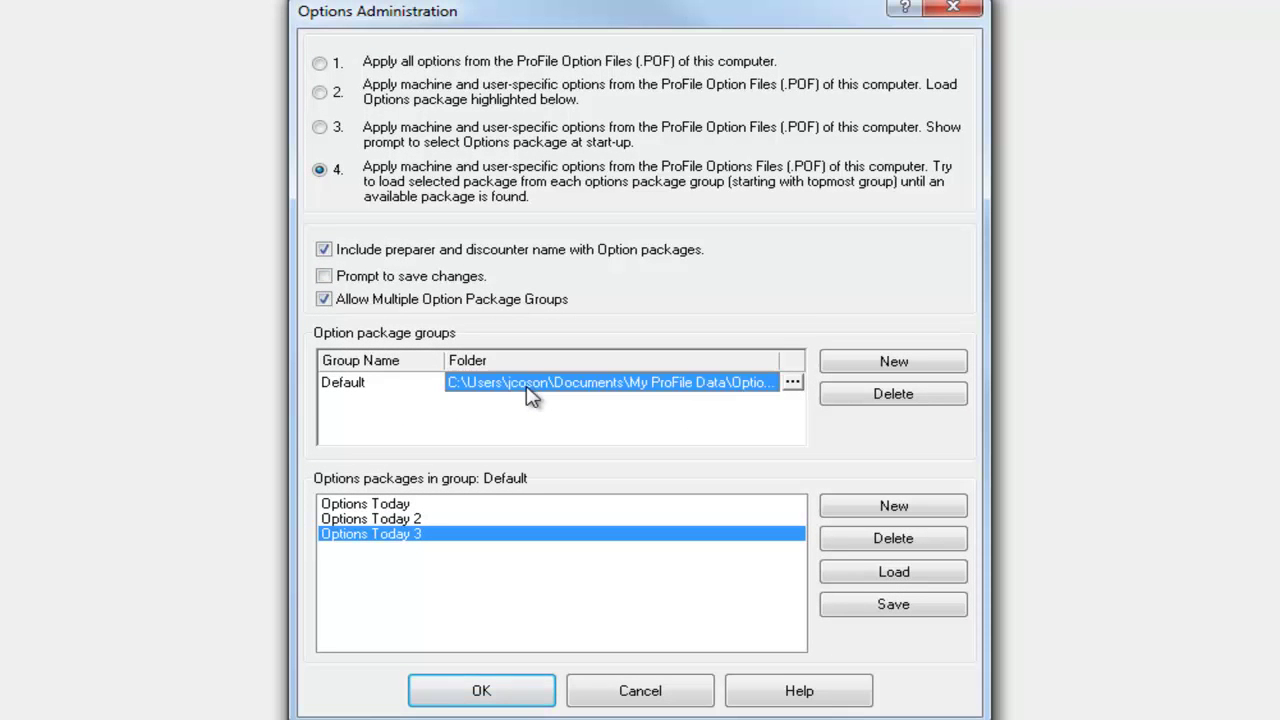
Step: Disallow multiple option package groups and highlight the full path in the option package directory
click(323, 299)
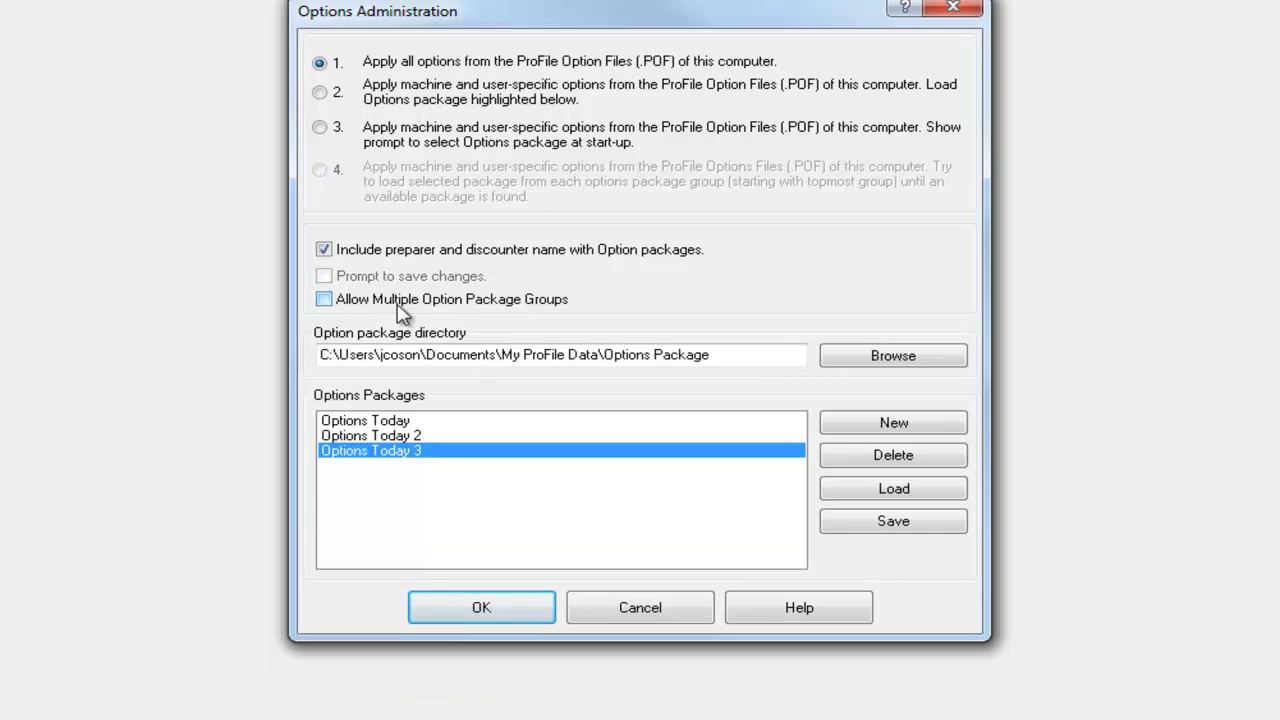
click(732, 355)
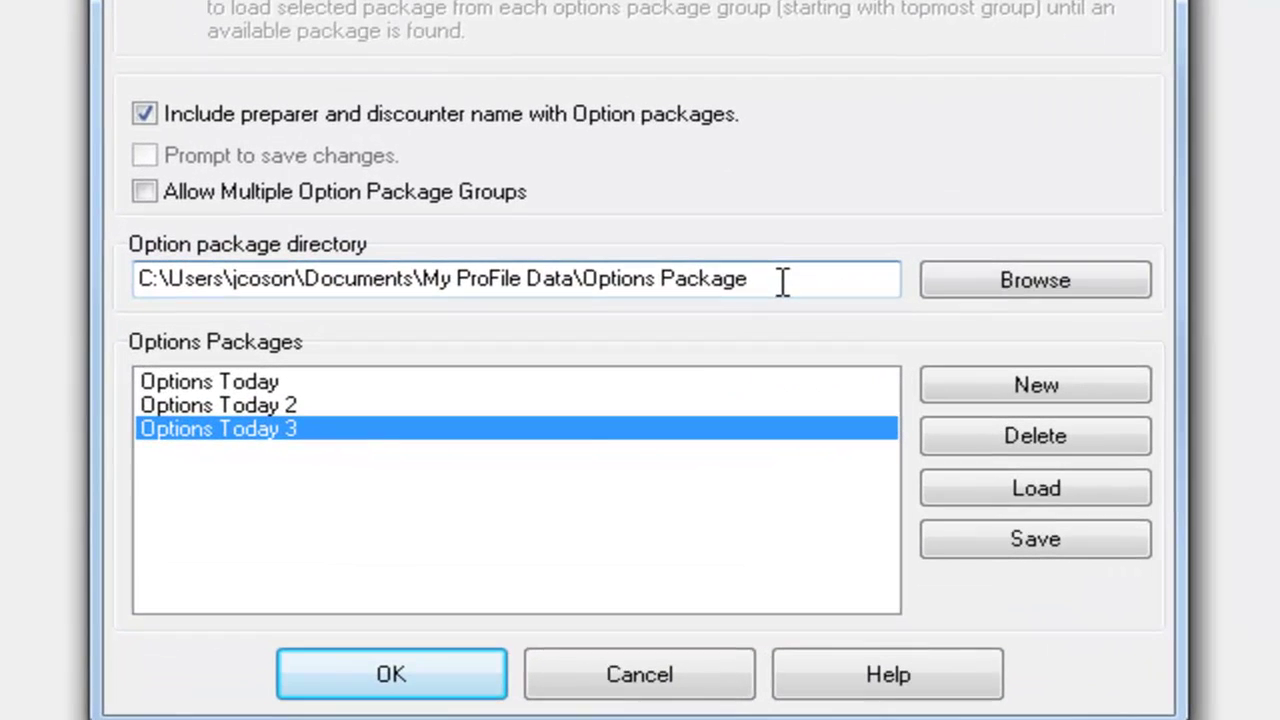
drag(732, 357, 590, 359)
drag(562, 285, 95, 322)
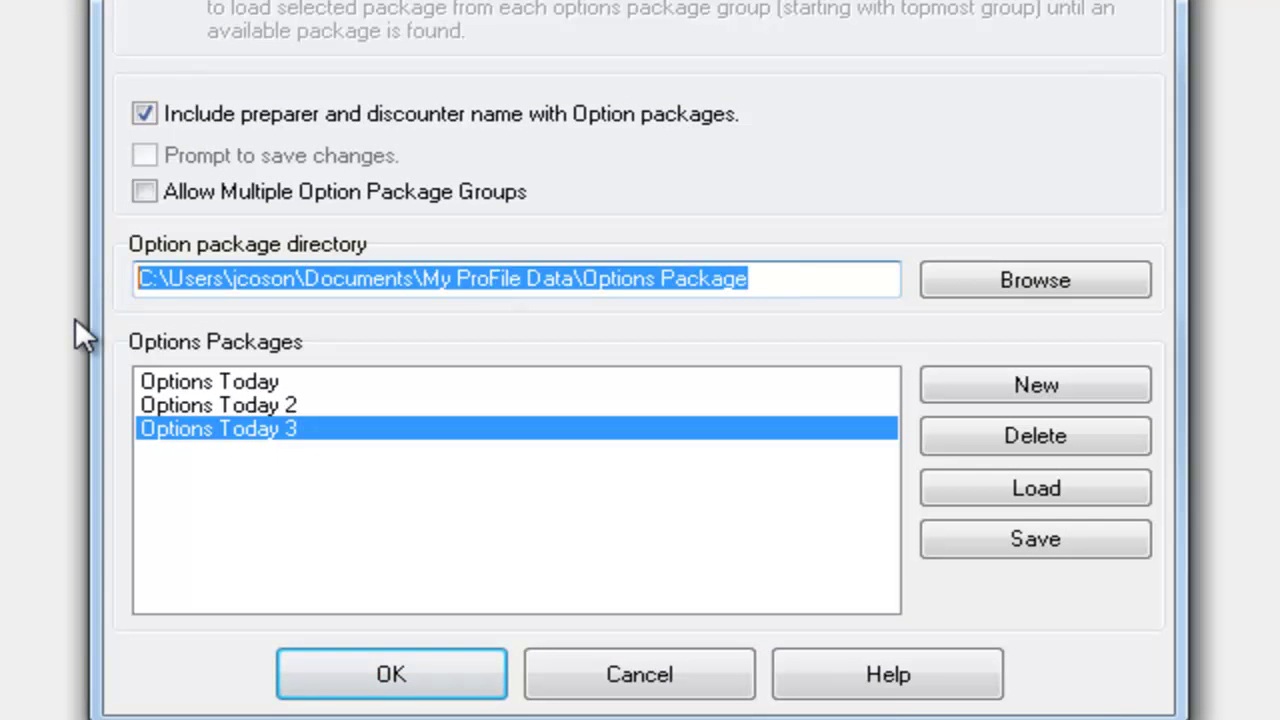